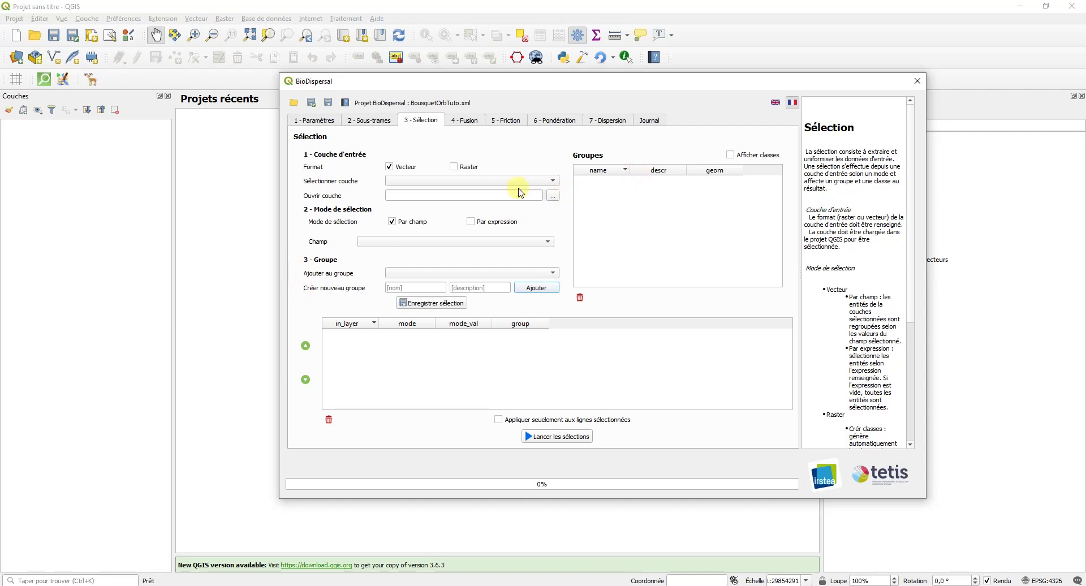
# Set the input format to raster and load CLC12_BOUSQUET_ORB_BUF from the Source/CorineLandCover folder as the input layer.
pyautogui.click(461, 169)
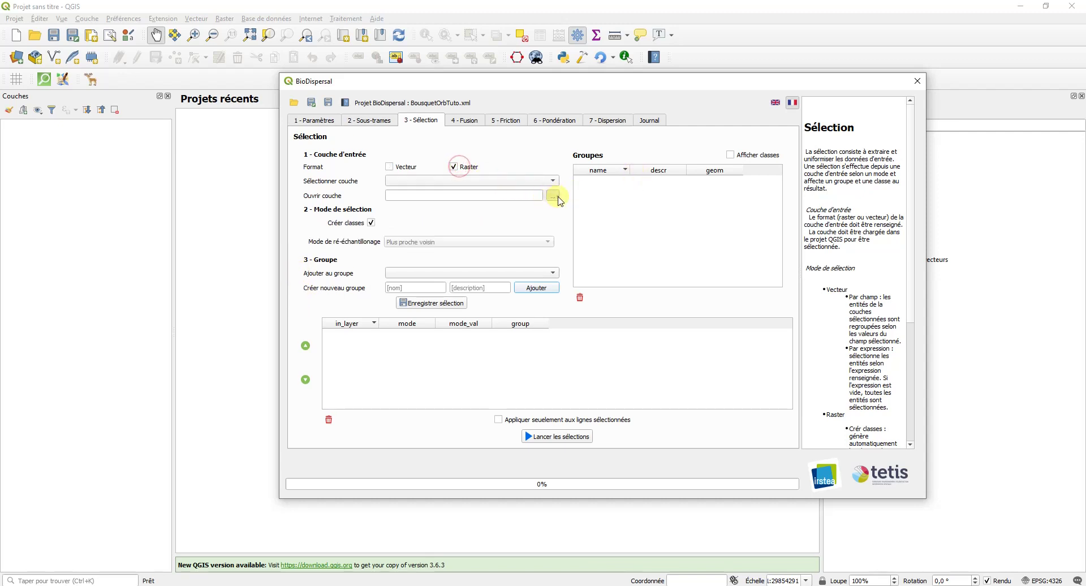
pyautogui.click(553, 195)
pyautogui.click(562, 116)
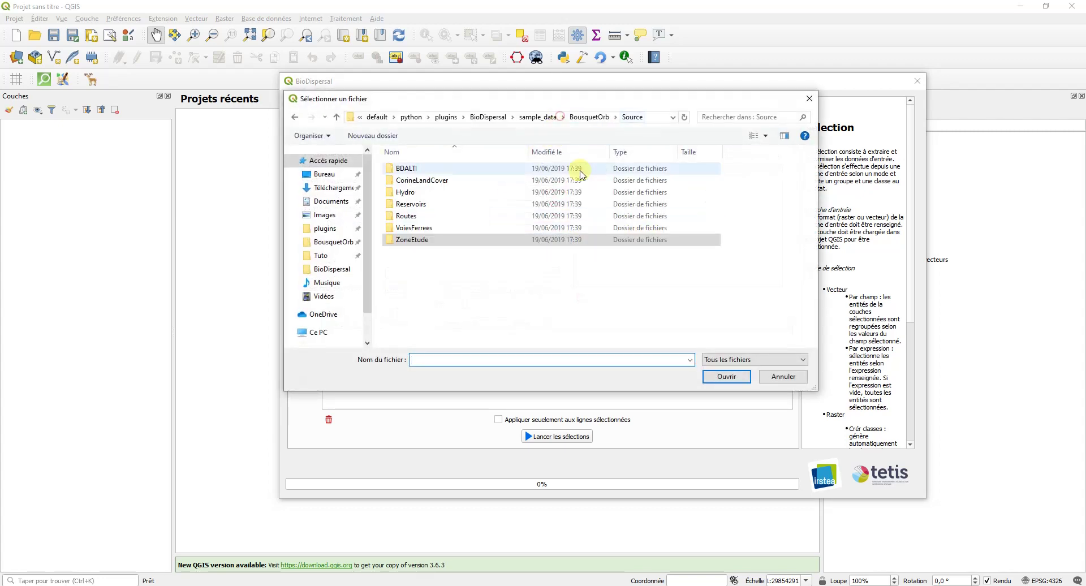
pyautogui.doubleClick(432, 180)
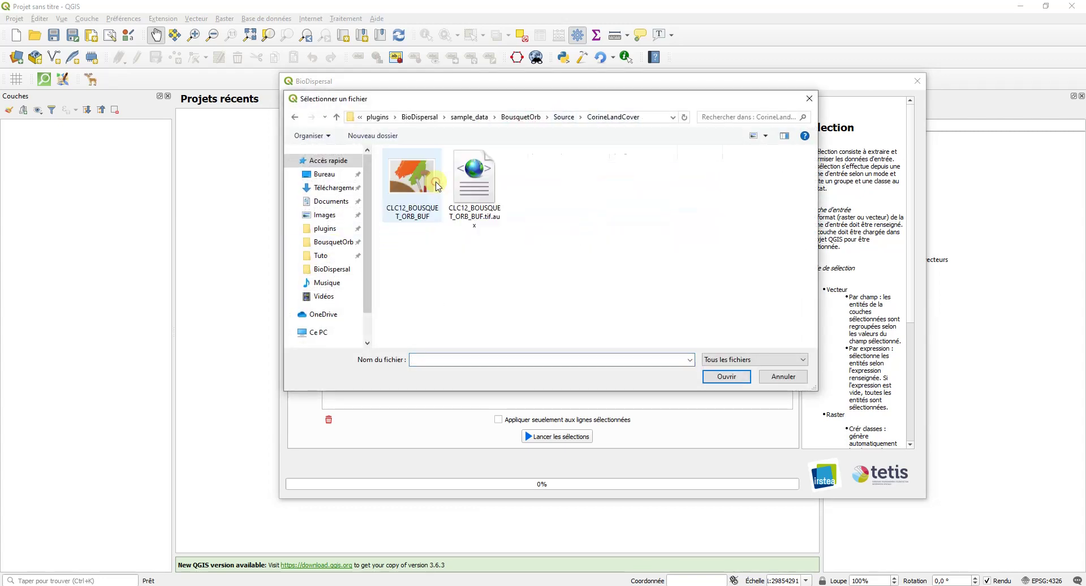
pyautogui.click(429, 215)
pyautogui.doubleClick(430, 216)
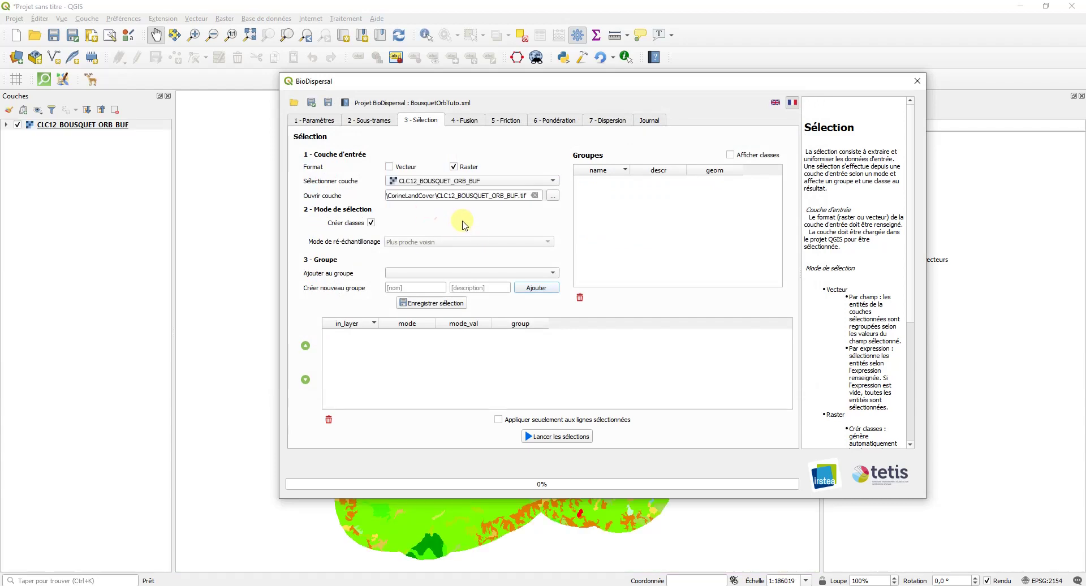
# Create a new group named os with the description "Occupation du sol".
pyautogui.moveTo(559, 106); pyautogui.dragTo(530, 134)
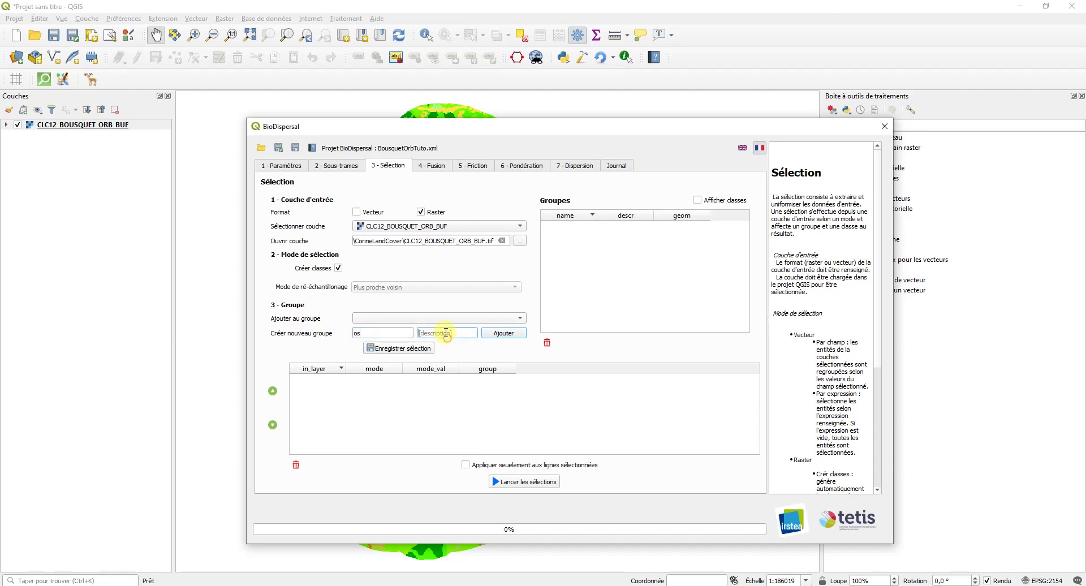
pyautogui.write('Occupation du sol')
pyautogui.click(505, 331)
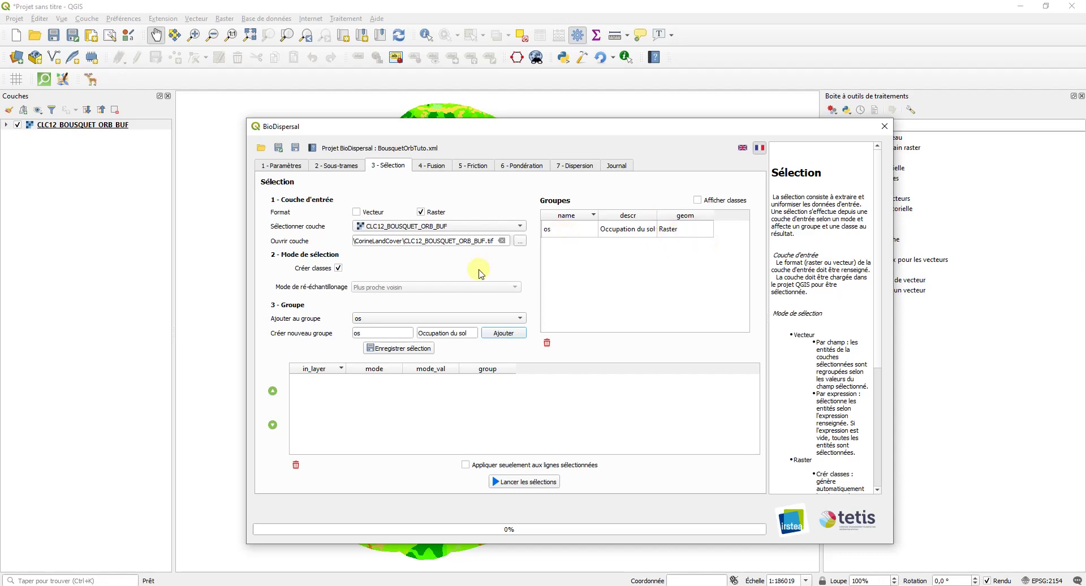
# Save the land cover raster selection to group os and widen the selection table's in_layer column to fit its path.
pyautogui.click(418, 351)
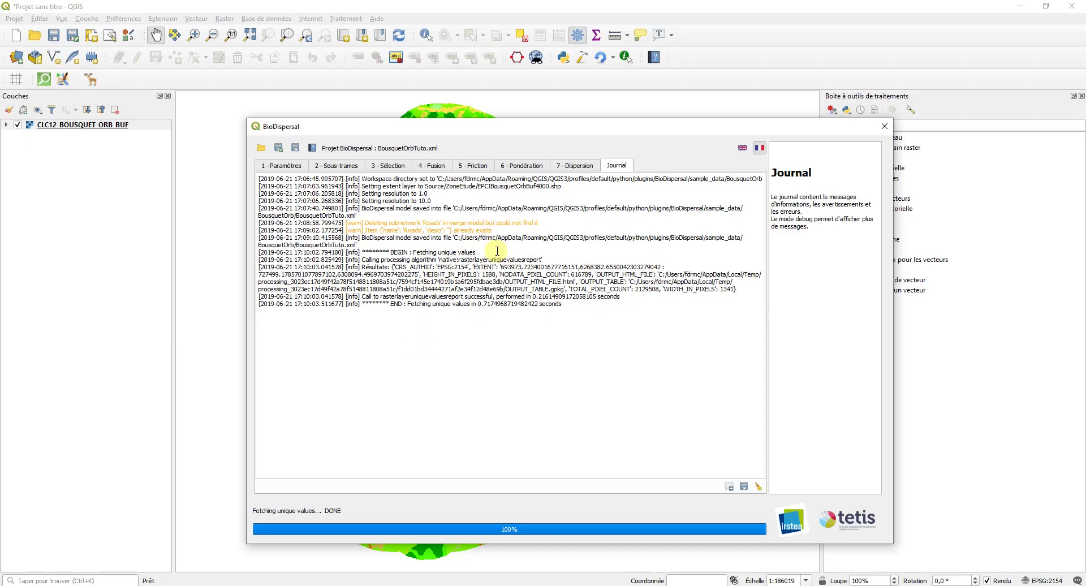
pyautogui.click(389, 170)
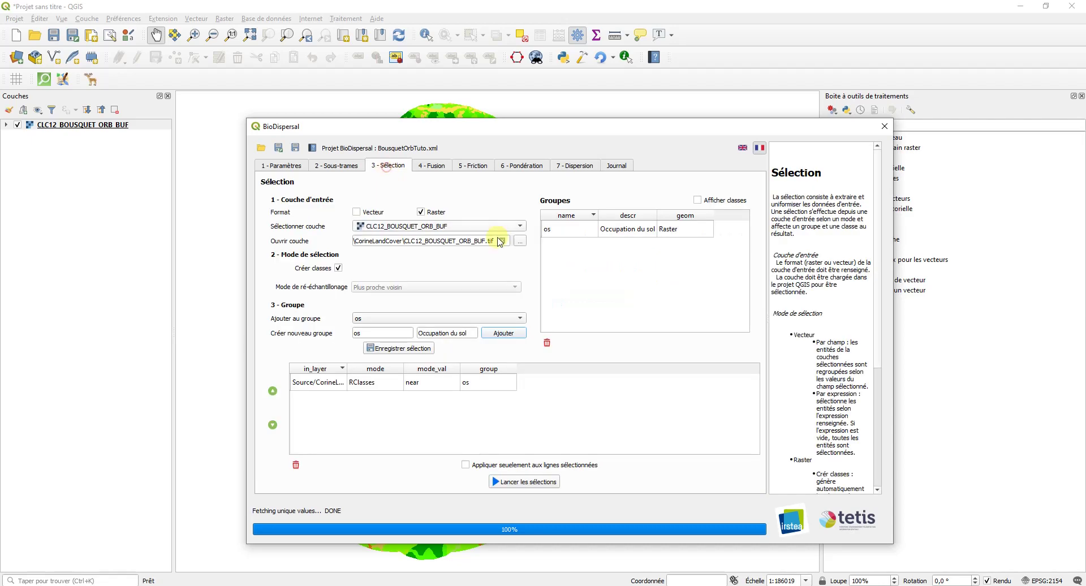
pyautogui.doubleClick(348, 370)
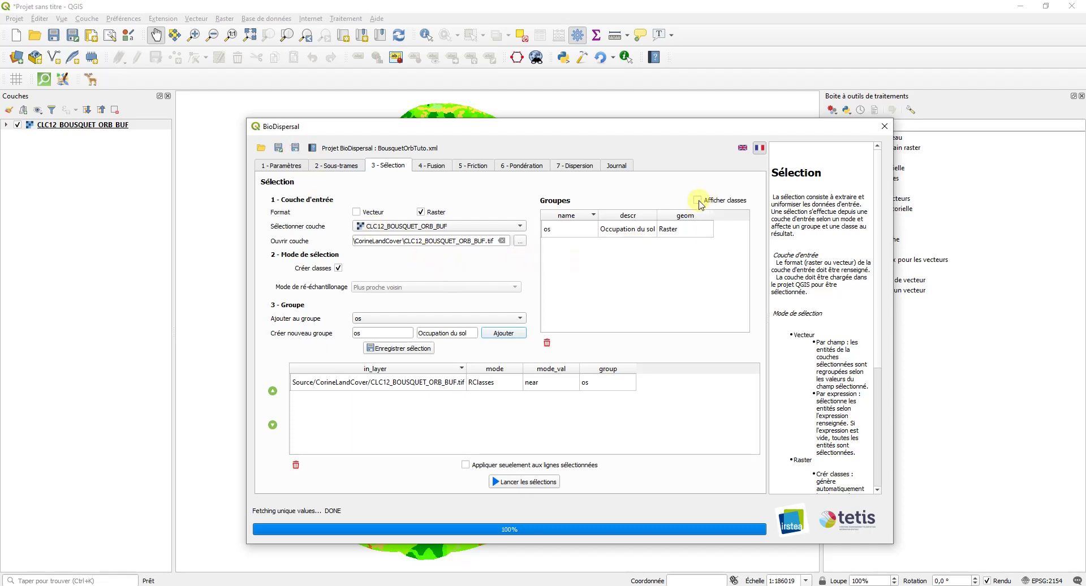
# Set the input format to vector and load TRONCON_ROUTE_BOUSQUET_ORB.shp from the Source/Routes folder as the input layer.
pyautogui.click(356, 212)
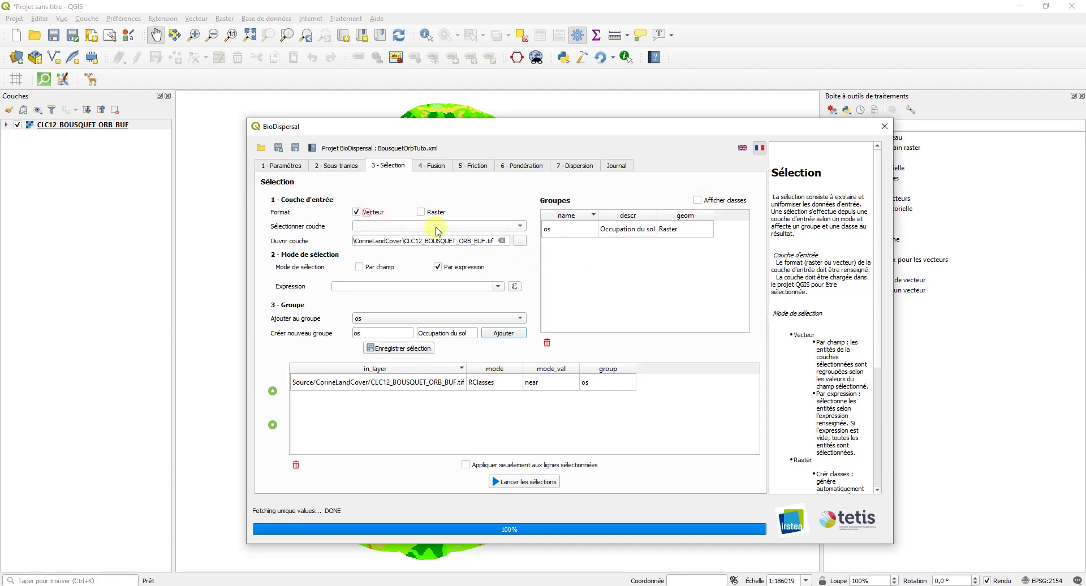
pyautogui.click(519, 242)
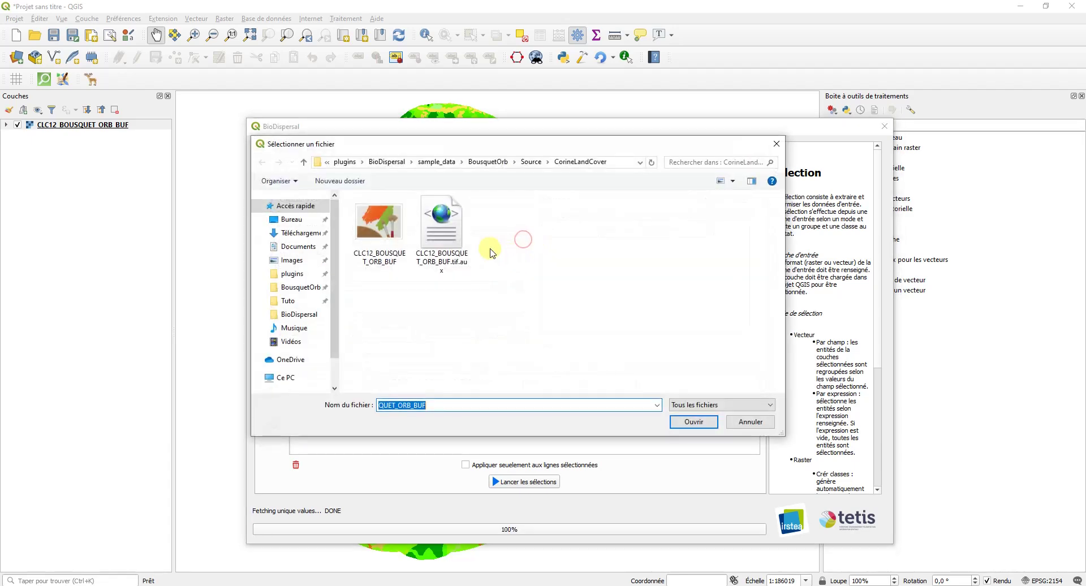
pyautogui.click(531, 164)
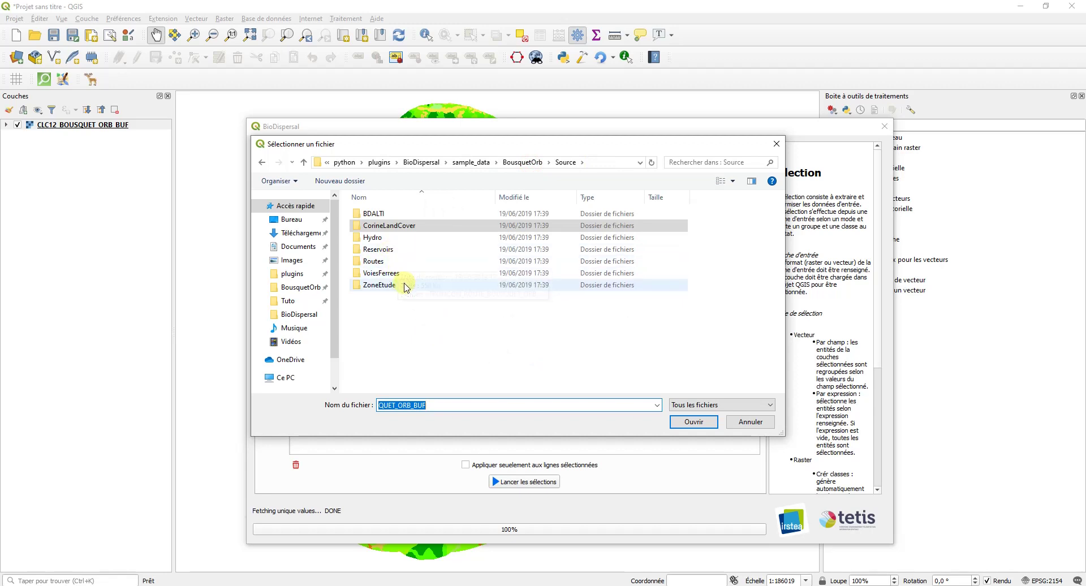
pyautogui.doubleClick(396, 261)
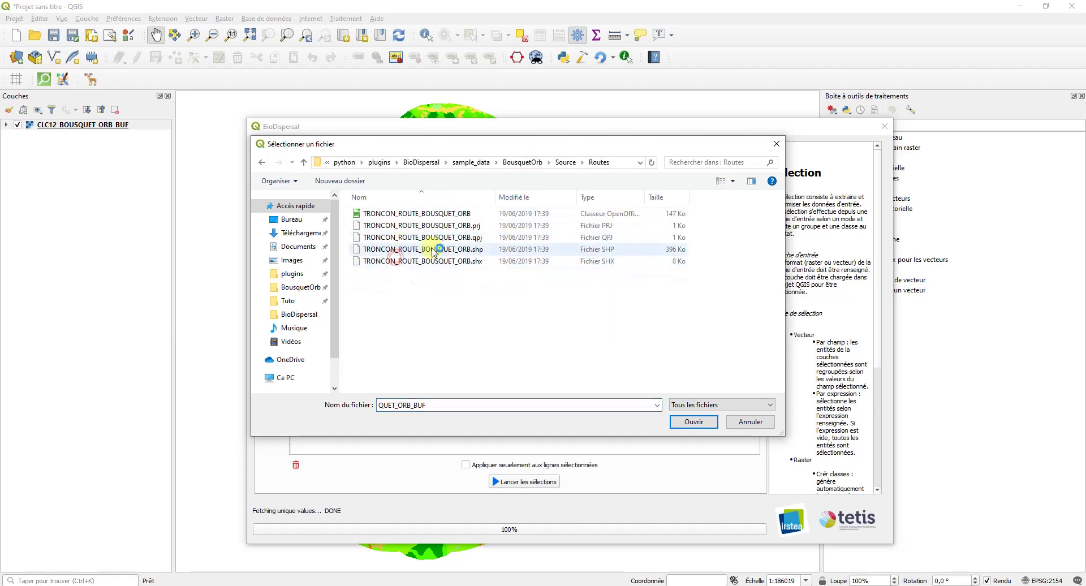
pyautogui.click(473, 253)
pyautogui.doubleClick(473, 253)
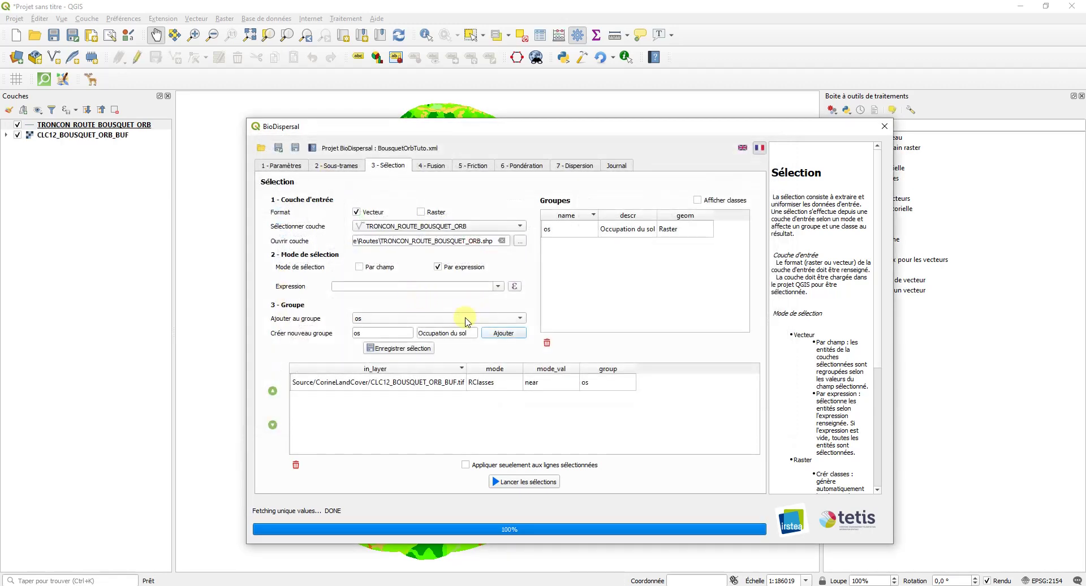
# Build the by-expression selection "VOCATION" = 'Liaison locale' for the roads layer.
pyautogui.click(447, 270)
pyautogui.click(514, 286)
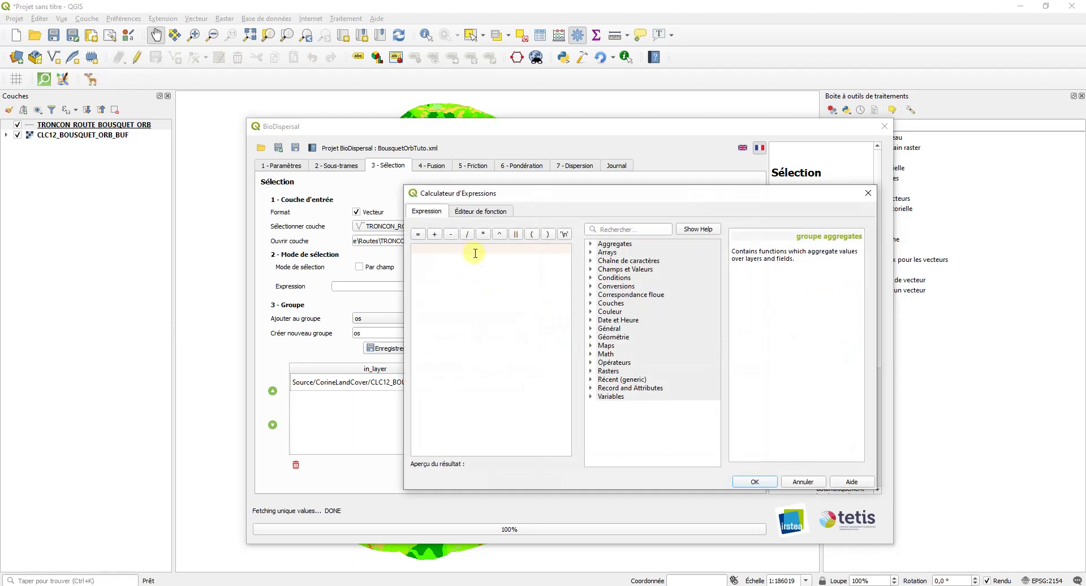
pyautogui.click(591, 273)
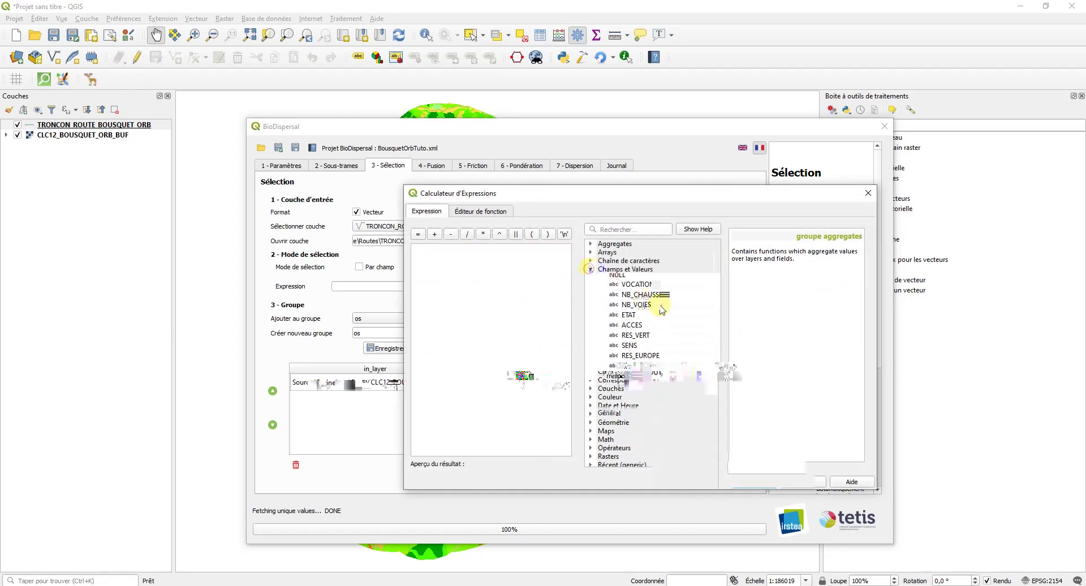
pyautogui.click(638, 297)
pyautogui.click(783, 354)
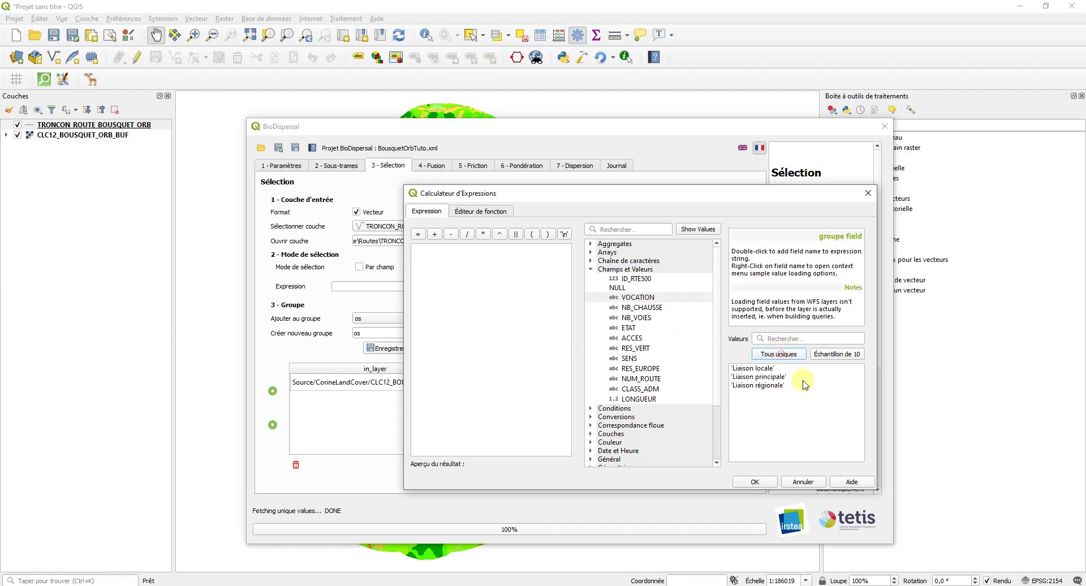
pyautogui.doubleClick(644, 298)
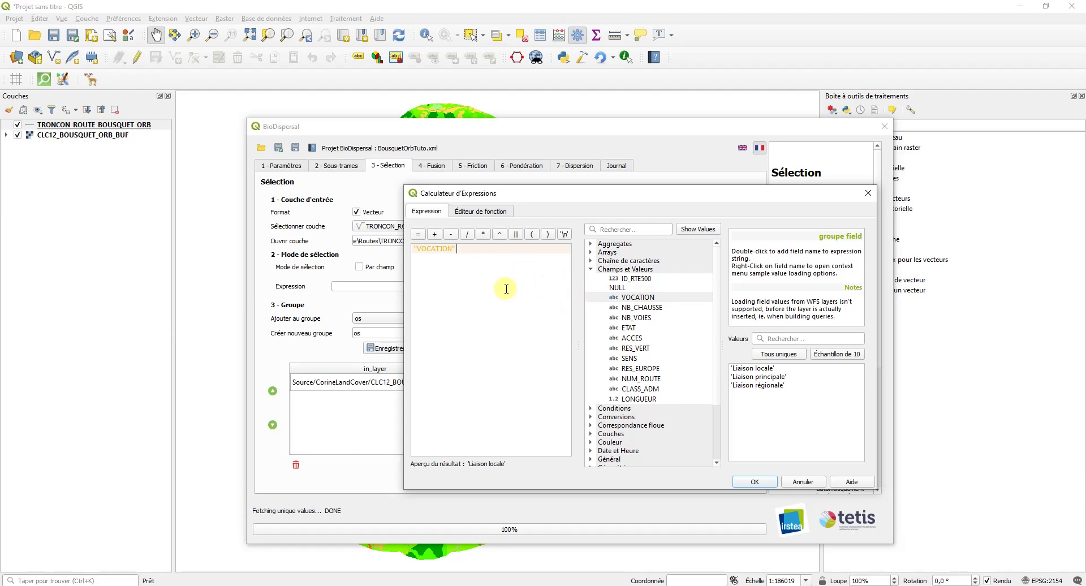
pyautogui.click(419, 234)
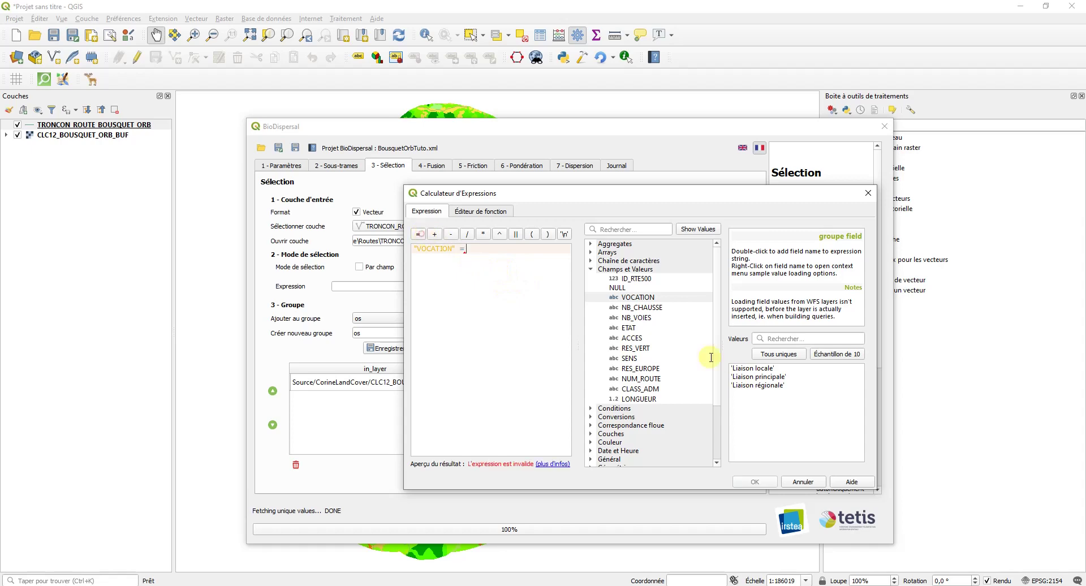
pyautogui.doubleClick(772, 368)
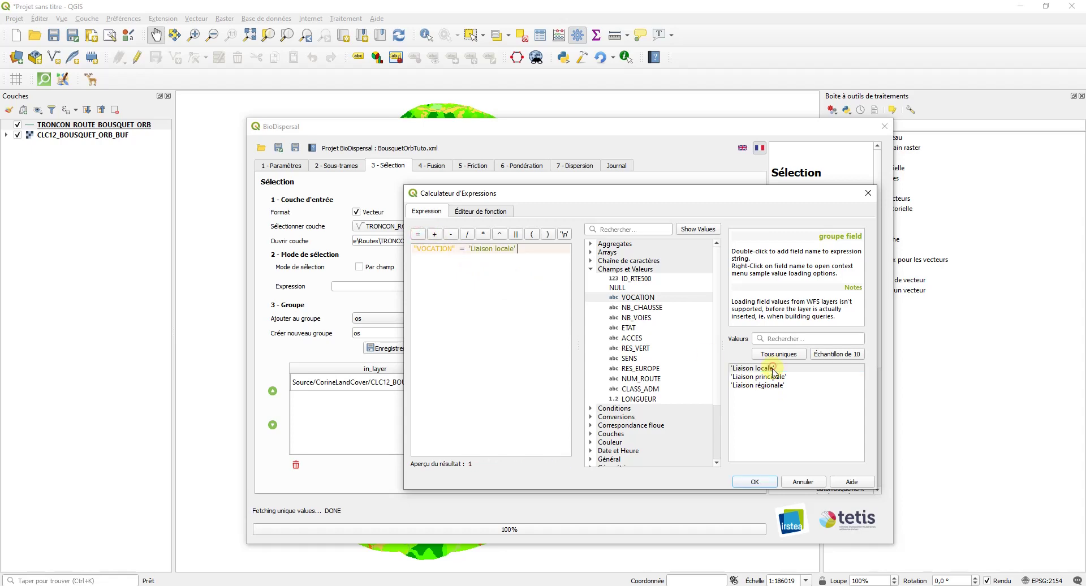
pyautogui.click(759, 482)
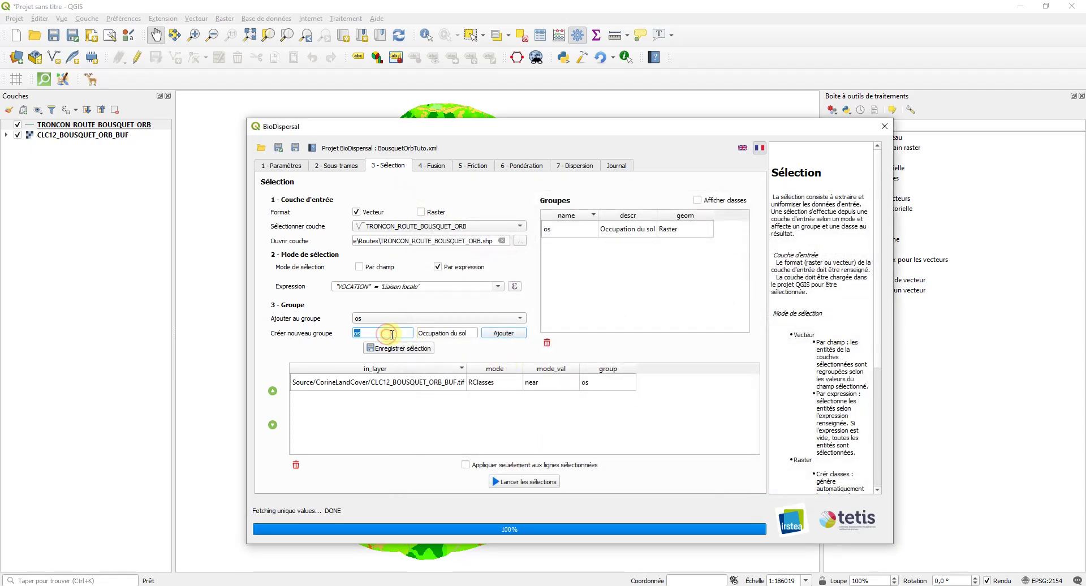
# Create group r1 with the description "Routes locales" and save the local roads selection to it.
pyautogui.tripleClick(442, 337)
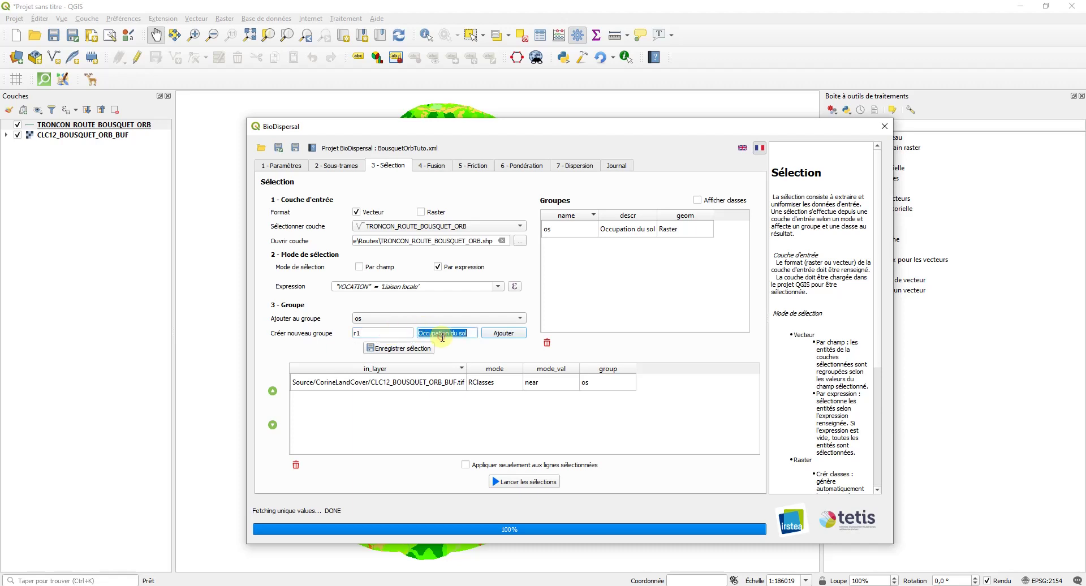
pyautogui.write('Pet')
pyautogui.click(490, 338)
pyautogui.click(417, 318)
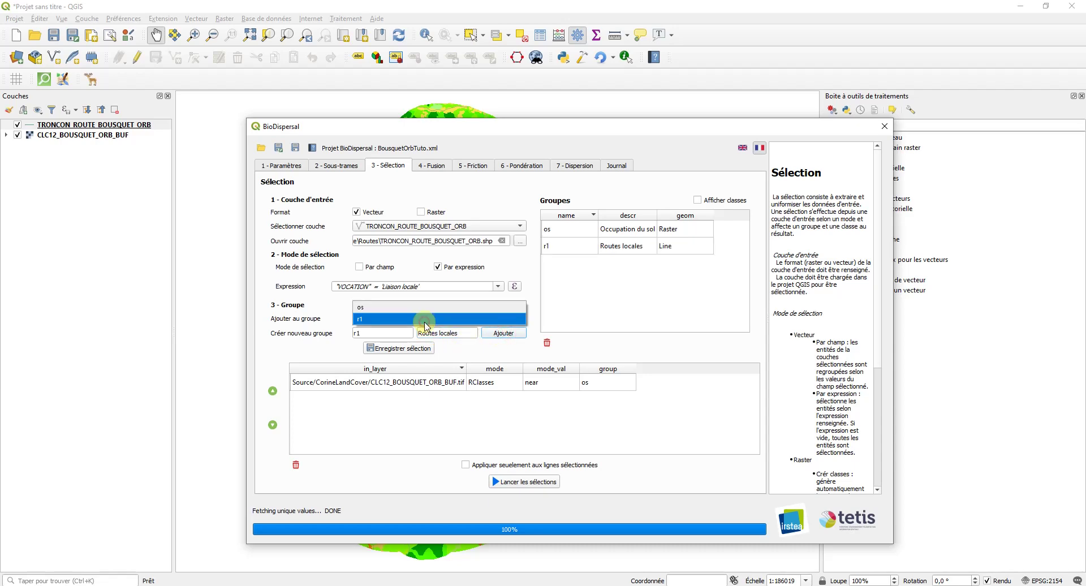
pyautogui.click(416, 326)
pyautogui.click(399, 348)
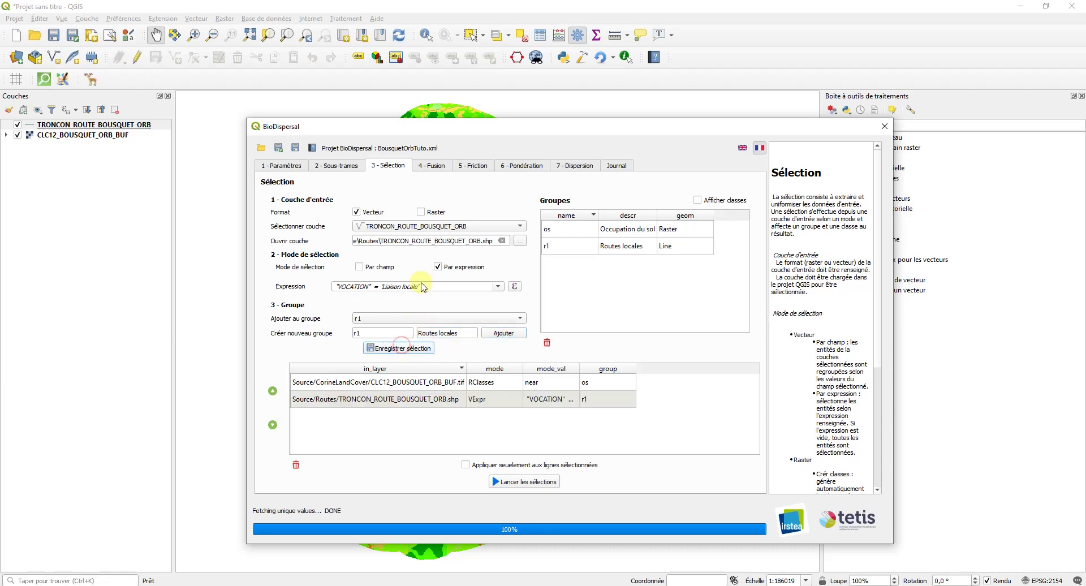
# Change the roads selection expression to "VOCATION" = 'Liaison régionale'.
pyautogui.click(515, 286)
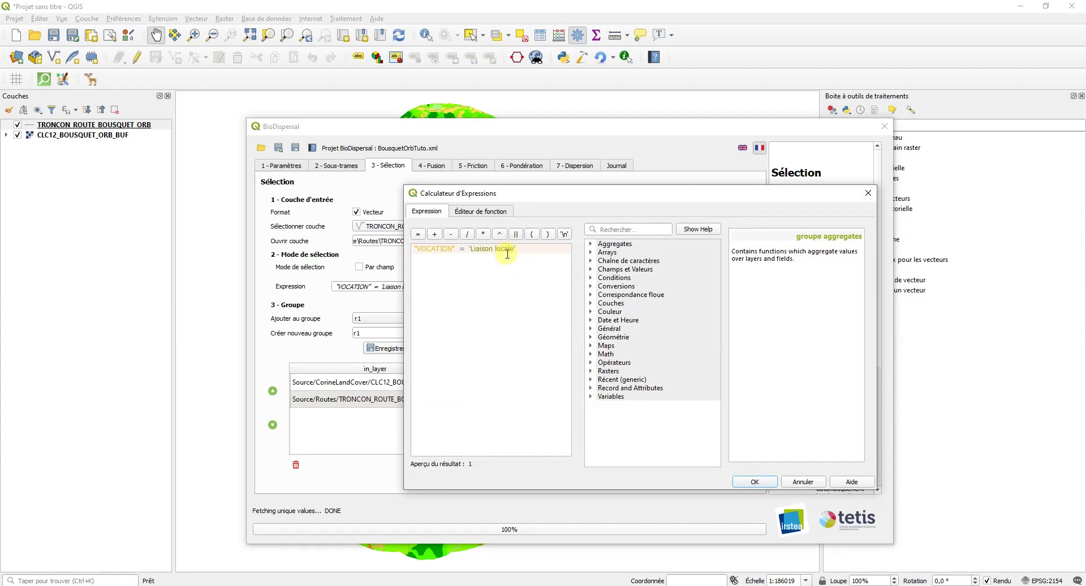
pyautogui.click(591, 270)
pyautogui.click(638, 297)
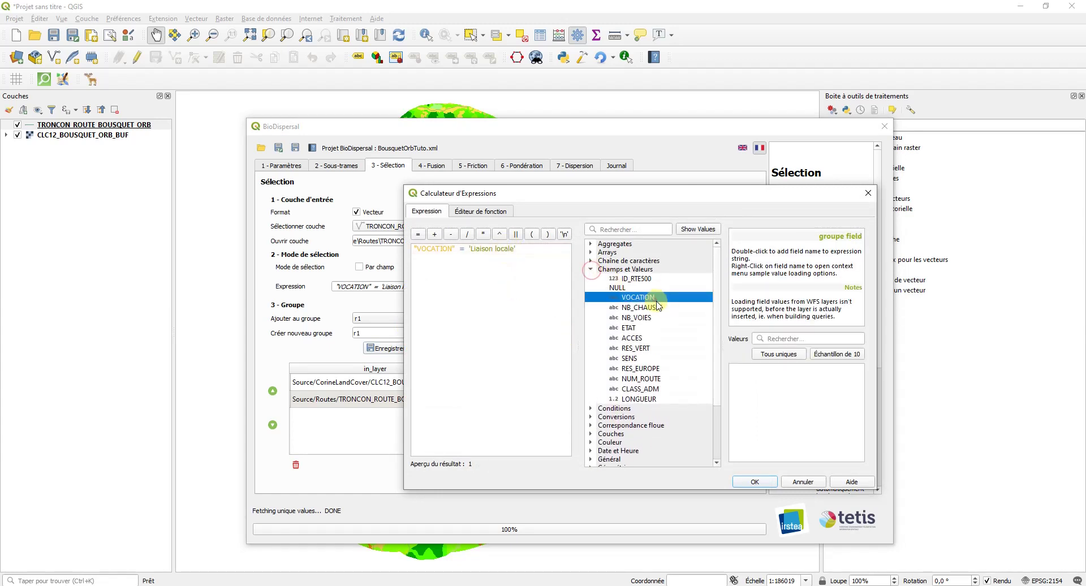
pyautogui.click(768, 357)
pyautogui.moveTo(468, 249); pyautogui.dragTo(517, 249)
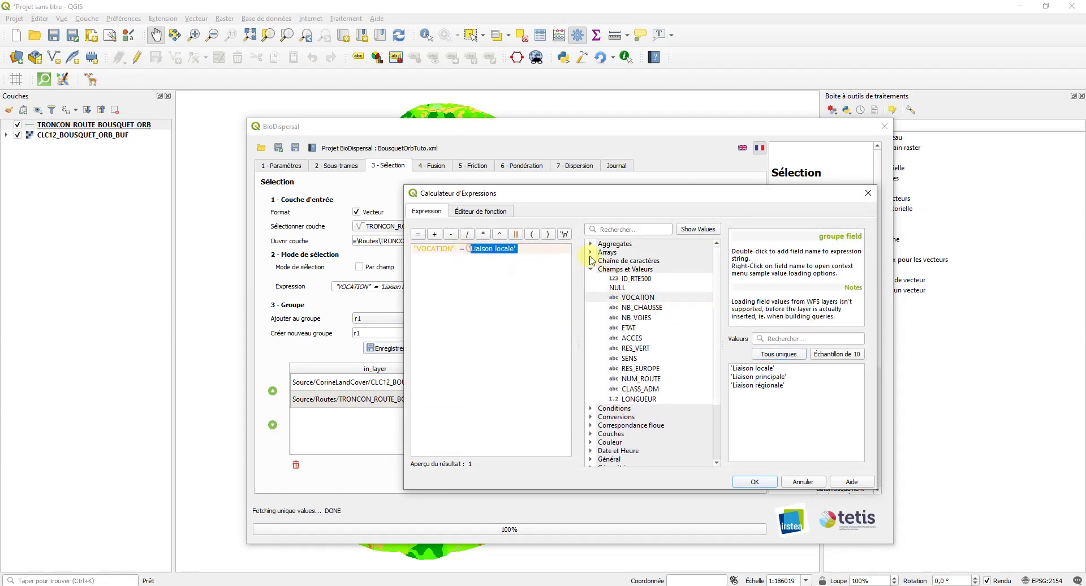
pyautogui.press('BackSpace')
pyautogui.doubleClick(770, 385)
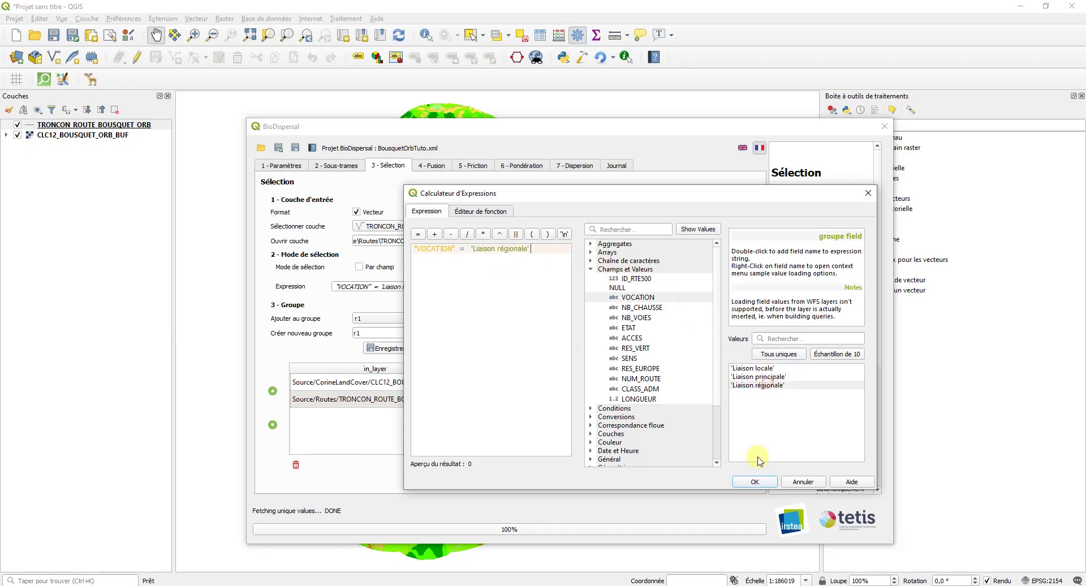
pyautogui.click(753, 481)
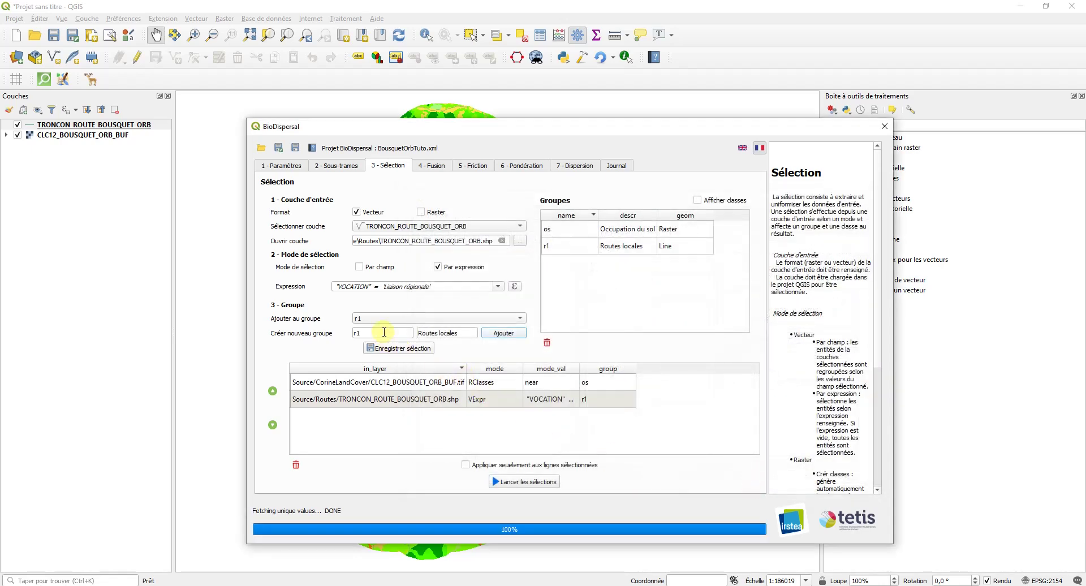
# Create group r2 described as "Routes régionales", save the regional roads selection to it, and widen the mode_val column to fit the expressions.
pyautogui.press('BackSpace')
pyautogui.doubleClick(442, 334)
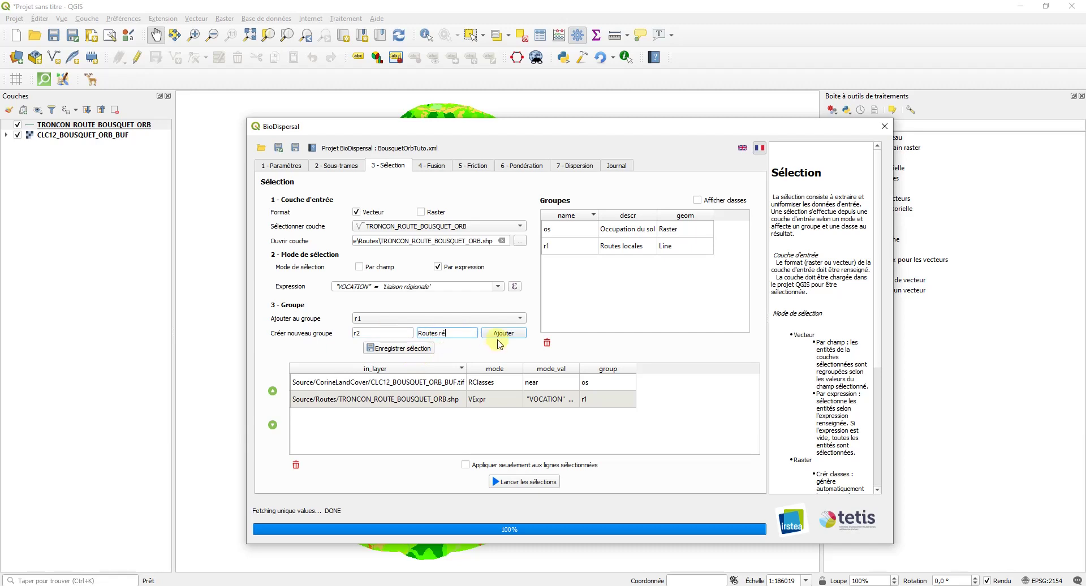
pyautogui.write('régionales')
pyautogui.click(500, 333)
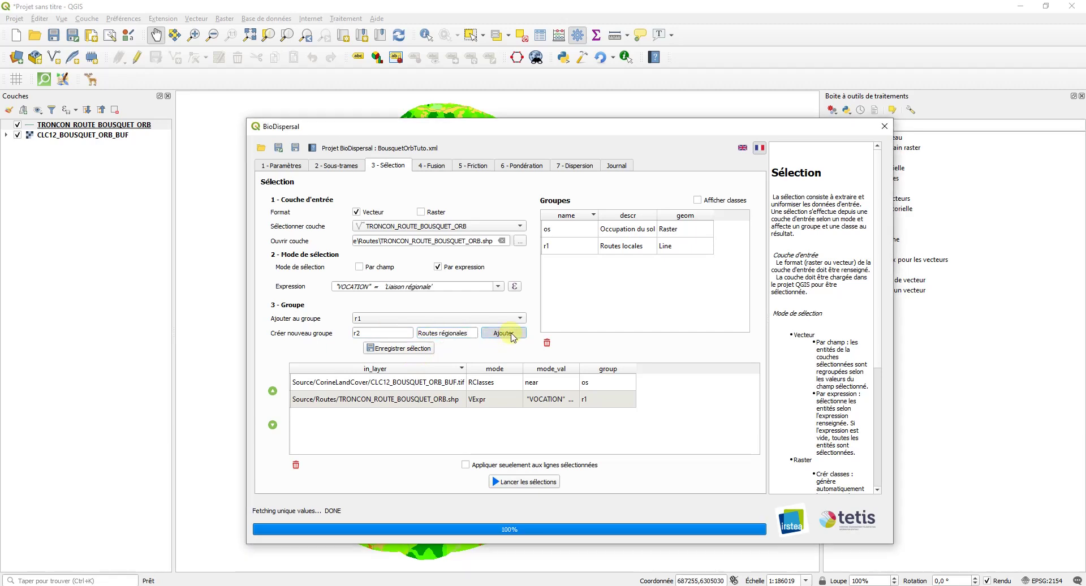
pyautogui.click(405, 348)
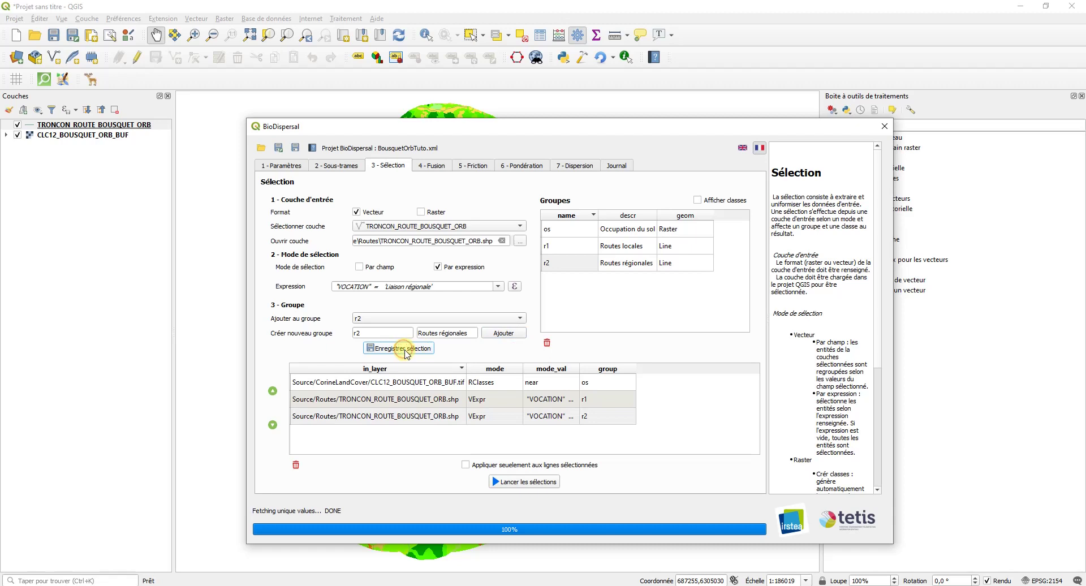
pyautogui.doubleClick(581, 369)
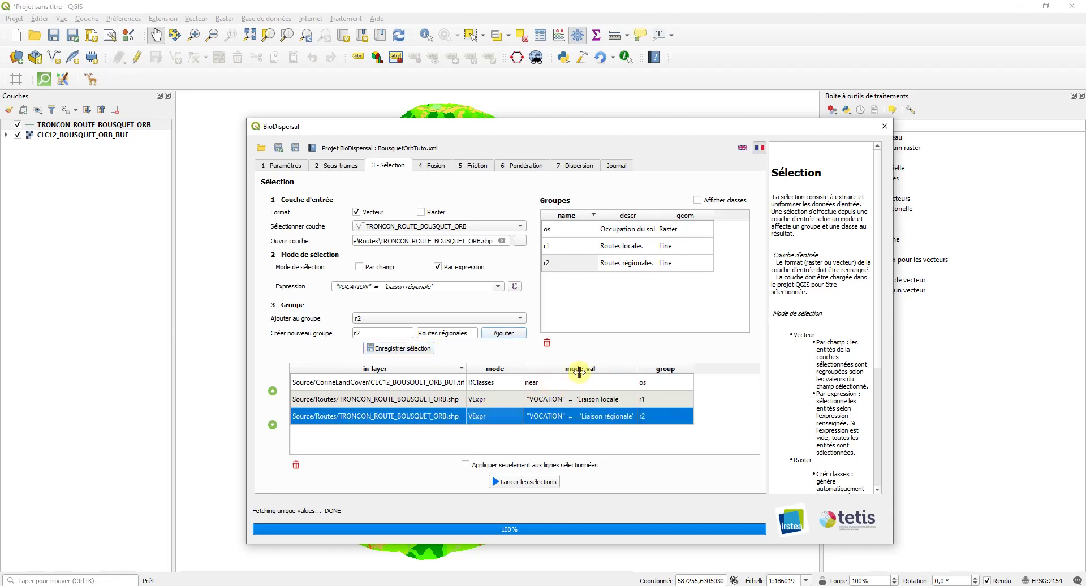
# Change the roads selection expression to "VOCATION" = 'Liaison principale' using the field's unique values.
pyautogui.click(514, 286)
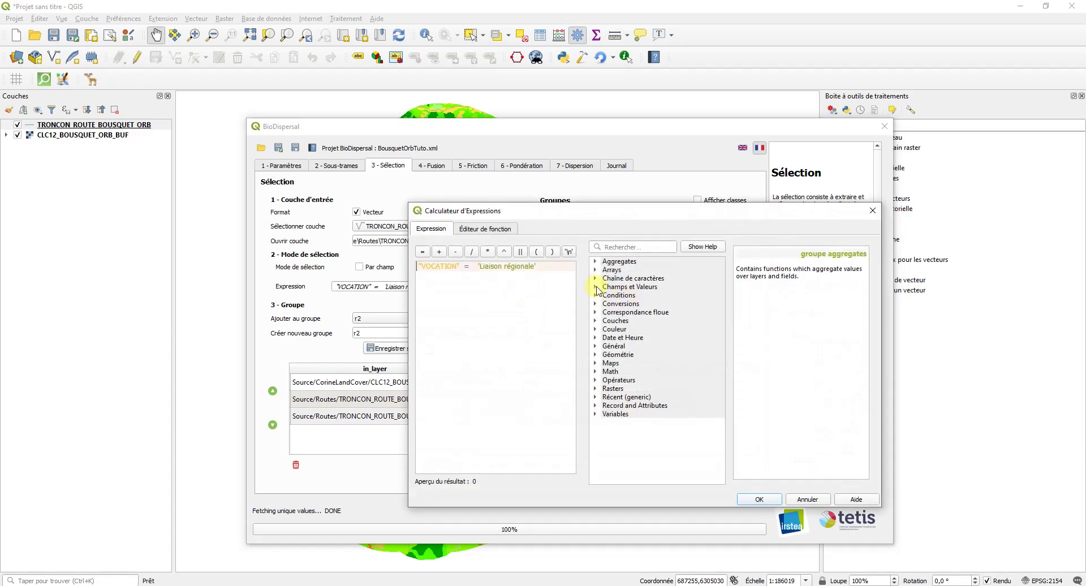
pyautogui.click(596, 288)
pyautogui.click(655, 314)
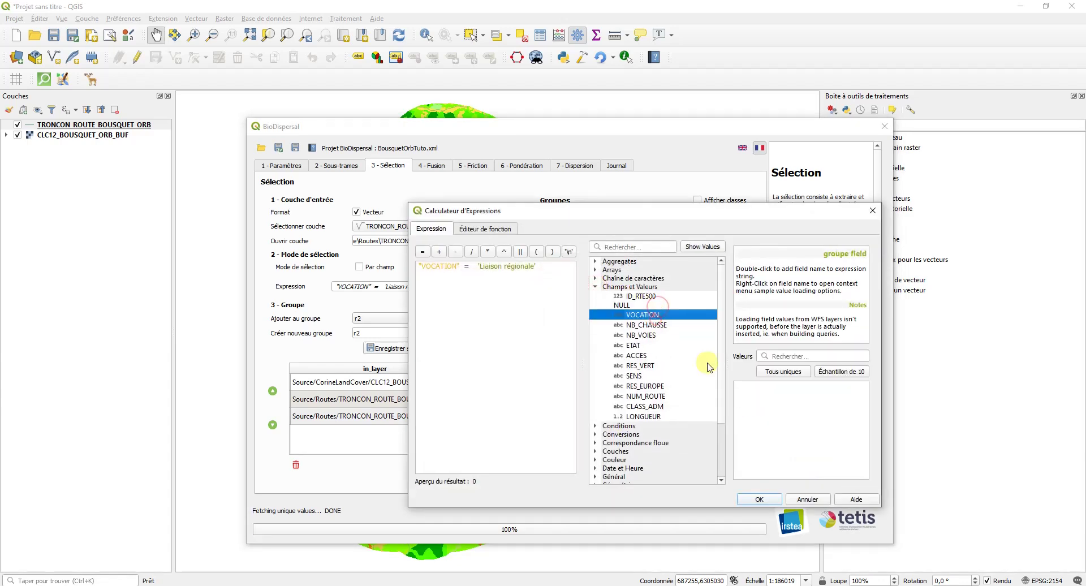
pyautogui.click(783, 371)
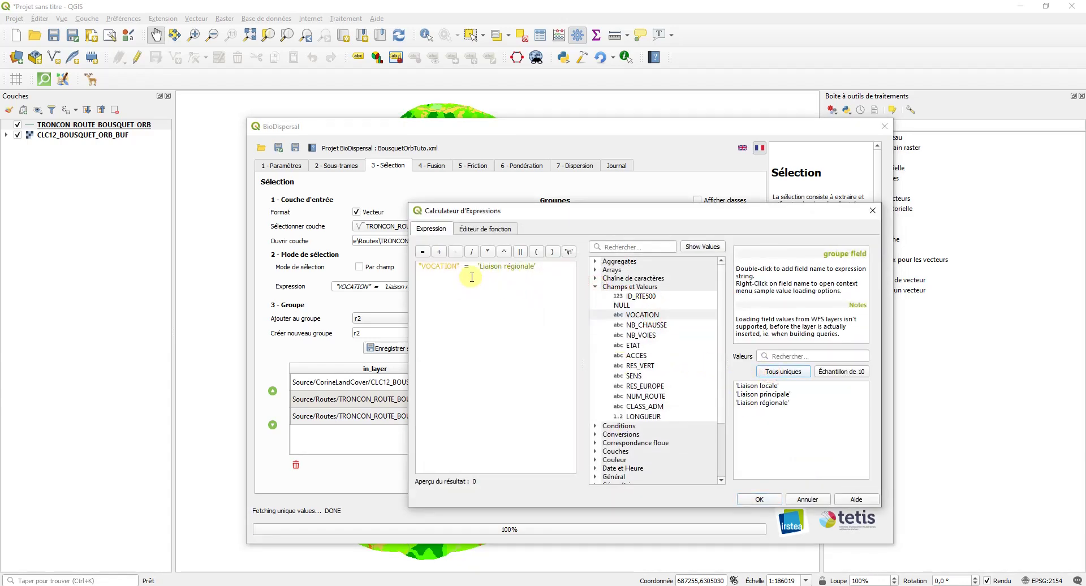
pyautogui.moveTo(478, 266); pyautogui.dragTo(572, 268)
pyautogui.press('Delete')
pyautogui.doubleClick(772, 394)
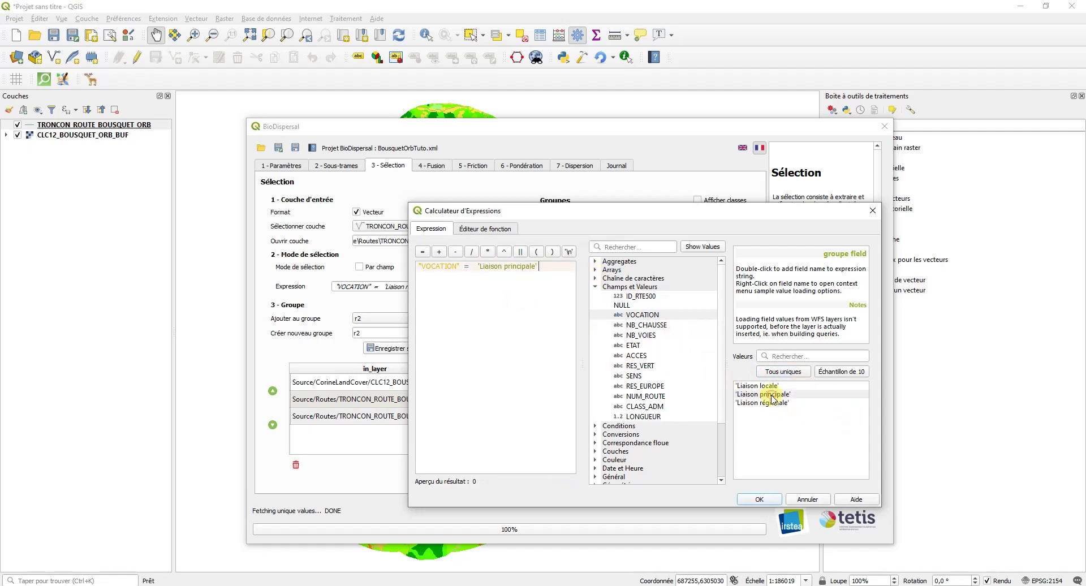
pyautogui.click(759, 499)
# Create group r3 with the description "Routes principales".
pyautogui.click(375, 331)
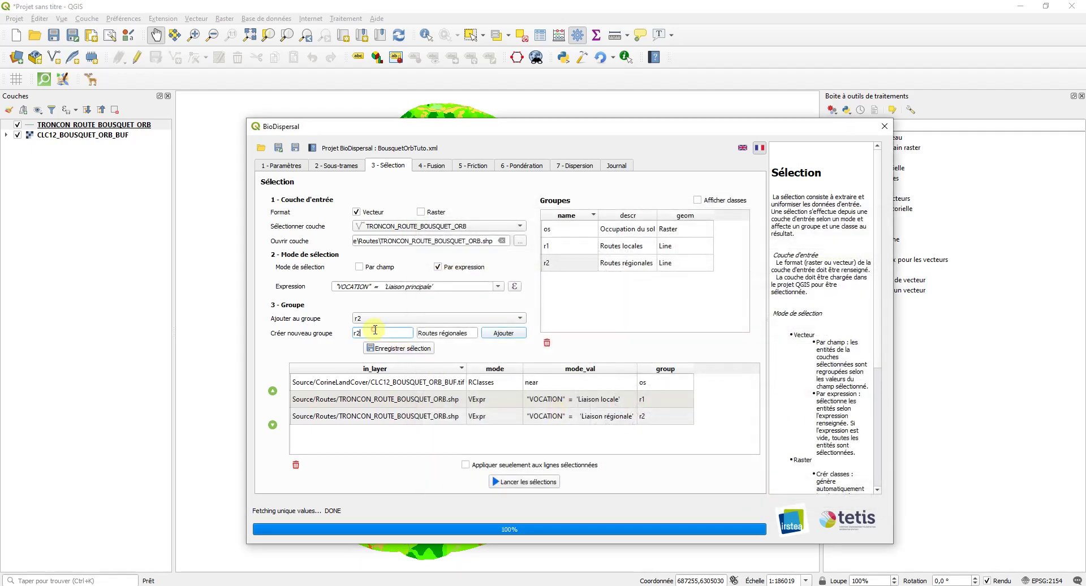
pyautogui.write('3')
pyautogui.doubleClick(440, 333)
pyautogui.write('p')
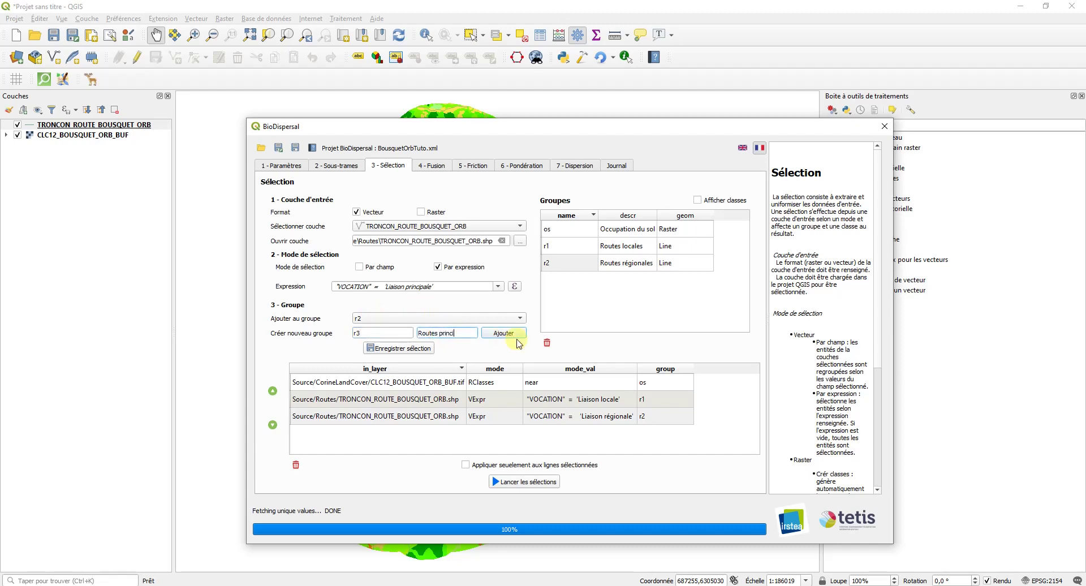
pyautogui.click(503, 333)
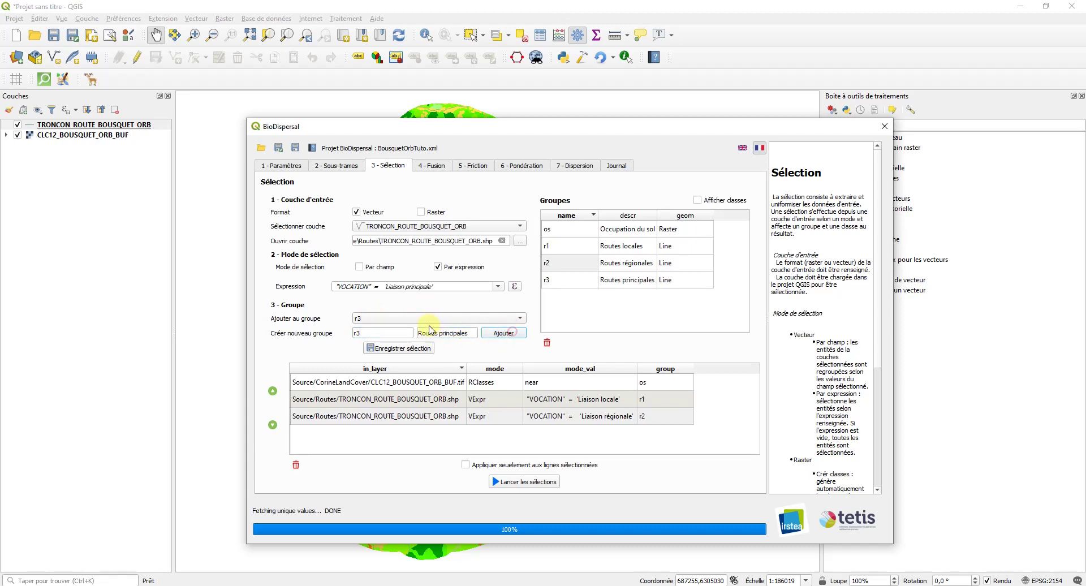
# Save the main roads selection to group r3 and save the BioDispersal project.
pyautogui.click(430, 318)
pyautogui.click(402, 332)
pyautogui.click(402, 348)
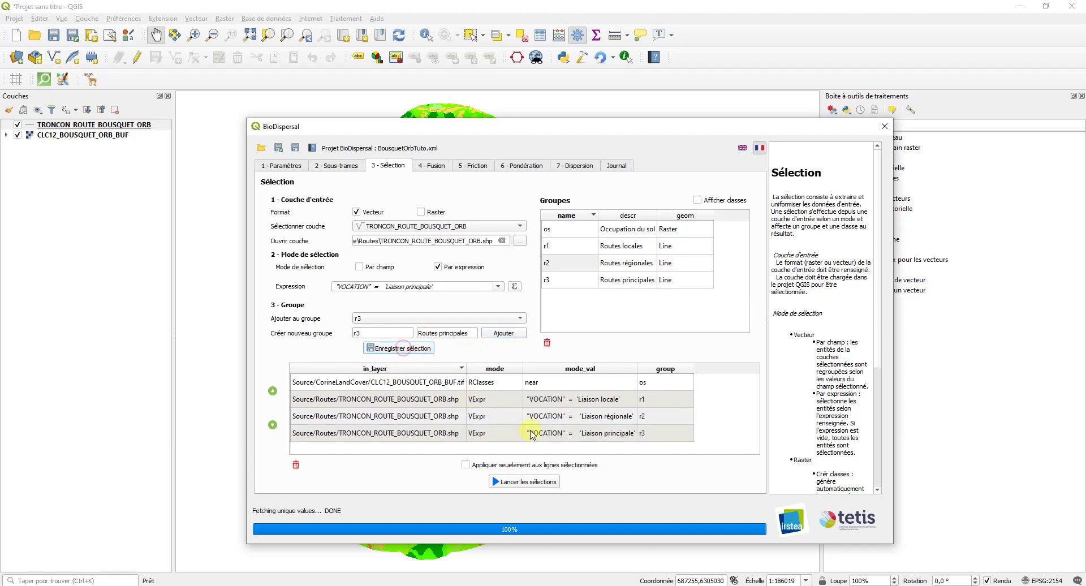
pyautogui.click(699, 427)
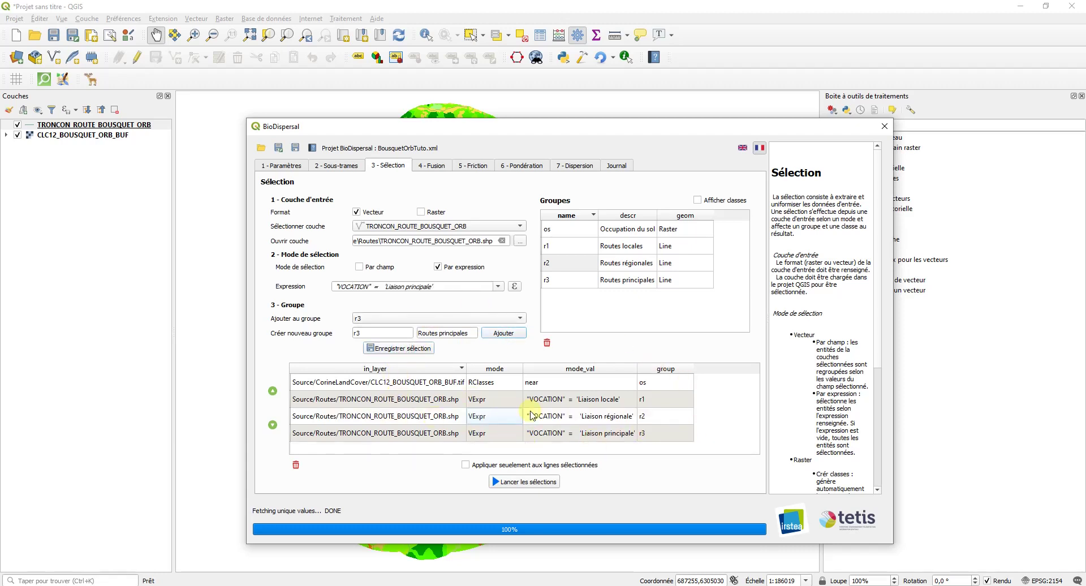
pyautogui.click(295, 148)
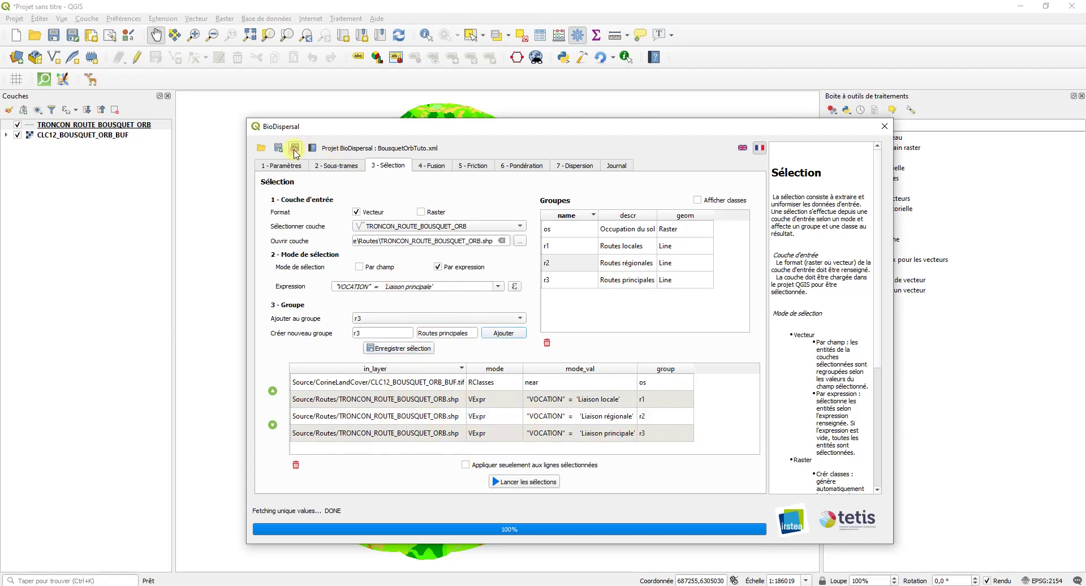
# Load TRONCON_HYDRO_BOUSQUET_ORB.shp from the Source/Hydro folder as input layer and set its selection mode to the LARGEUR field.
pyautogui.click(522, 244)
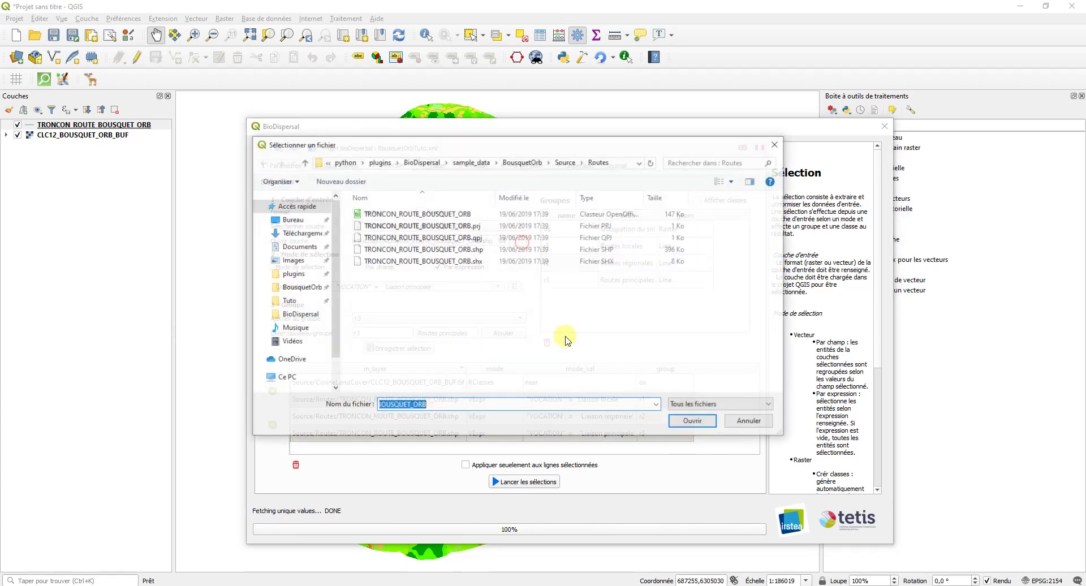
pyautogui.click(564, 162)
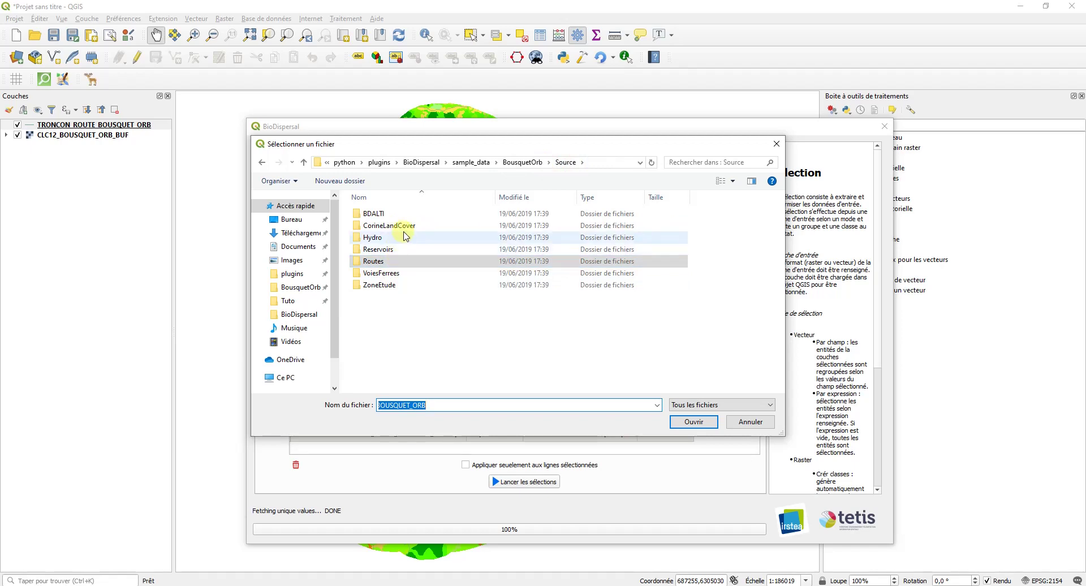
pyautogui.doubleClick(375, 237)
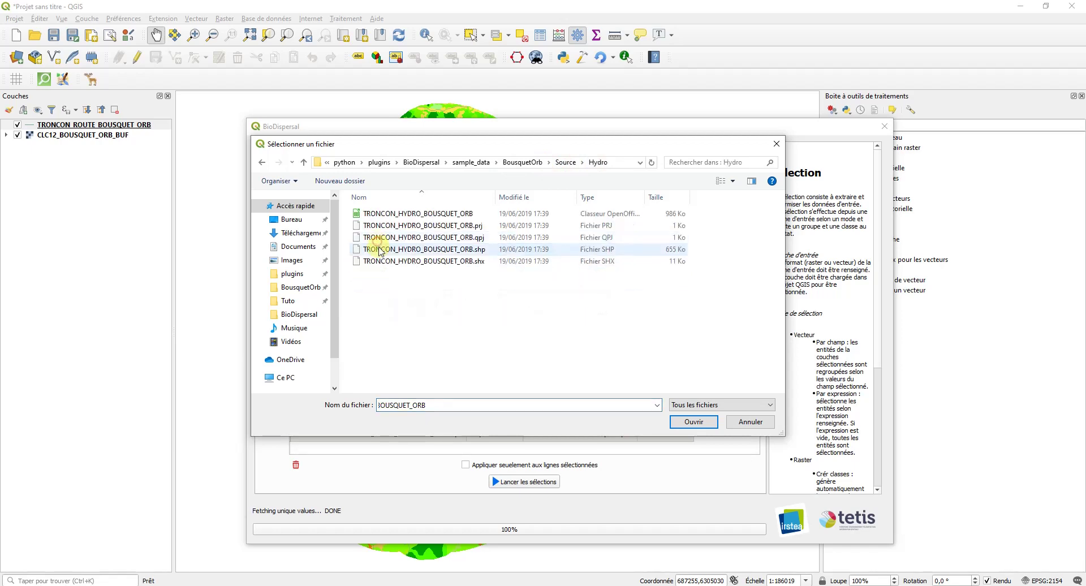
pyautogui.doubleClick(475, 250)
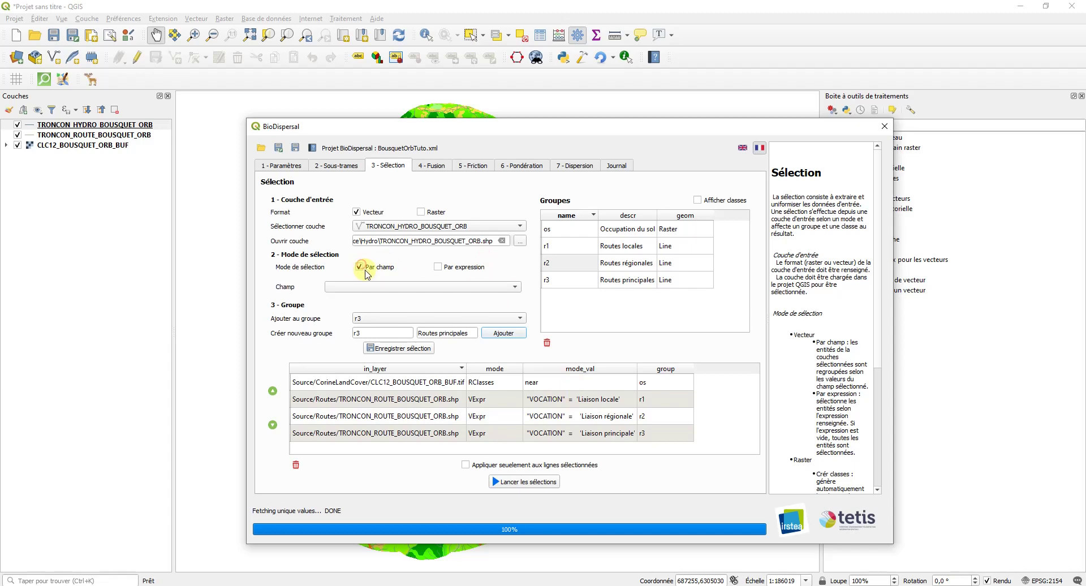
pyautogui.click(360, 267)
pyautogui.click(377, 285)
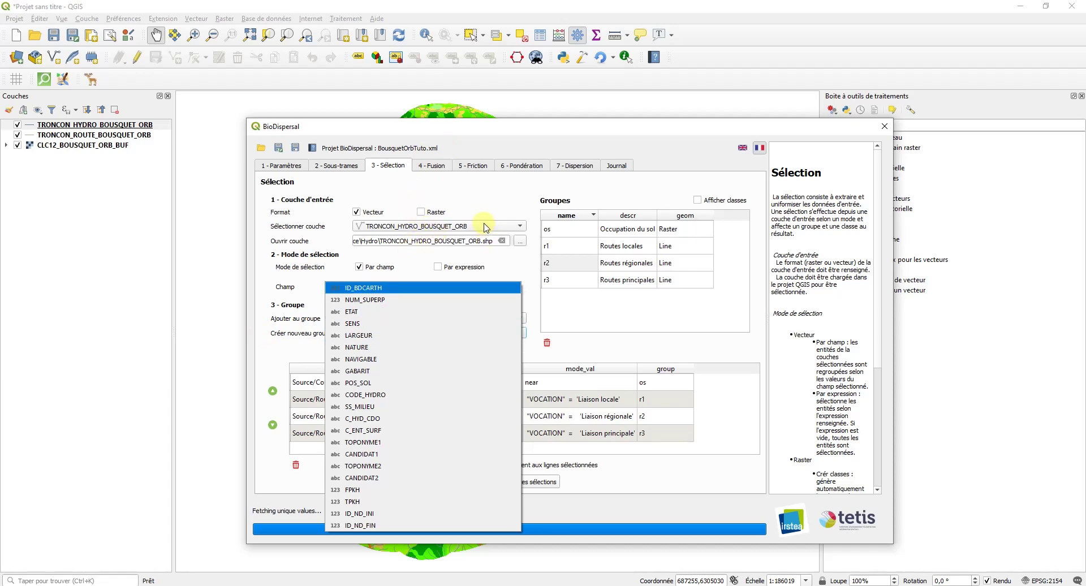
pyautogui.click(388, 337)
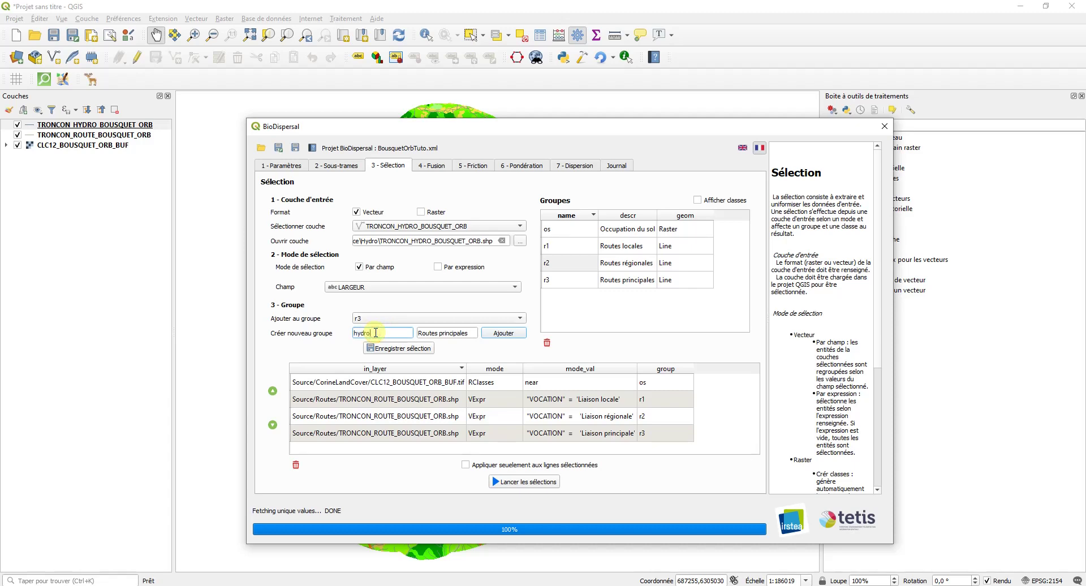
# Create group ce with the description "Cours d'eau" and save the watercourse selection to it.
pyautogui.tripleClick(433, 332)
pyautogui.write("Cours d'eau")
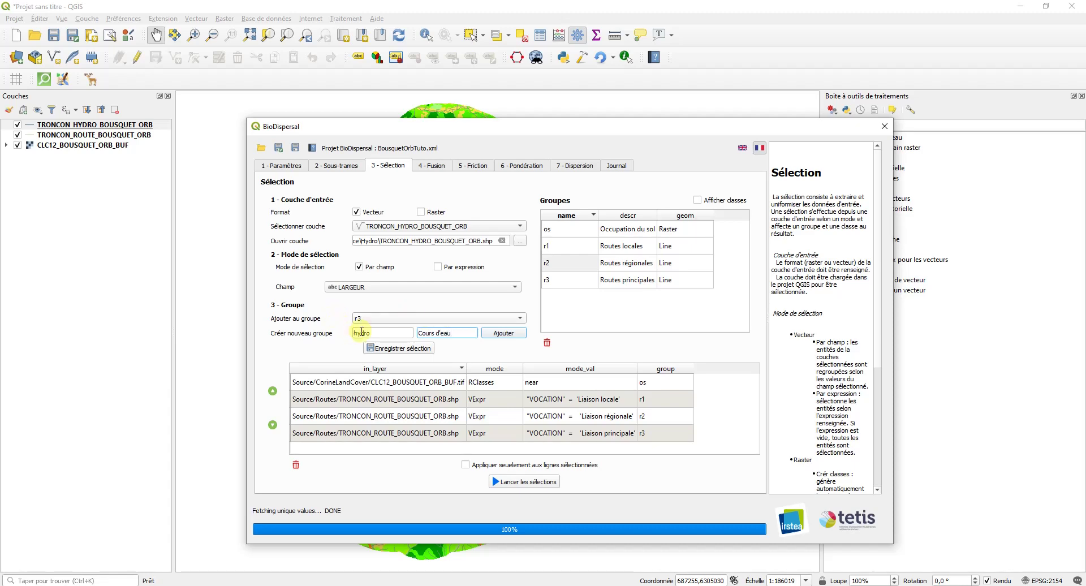
pyautogui.write('ce')
pyautogui.click(503, 332)
pyautogui.click(470, 318)
pyautogui.click(318, 322)
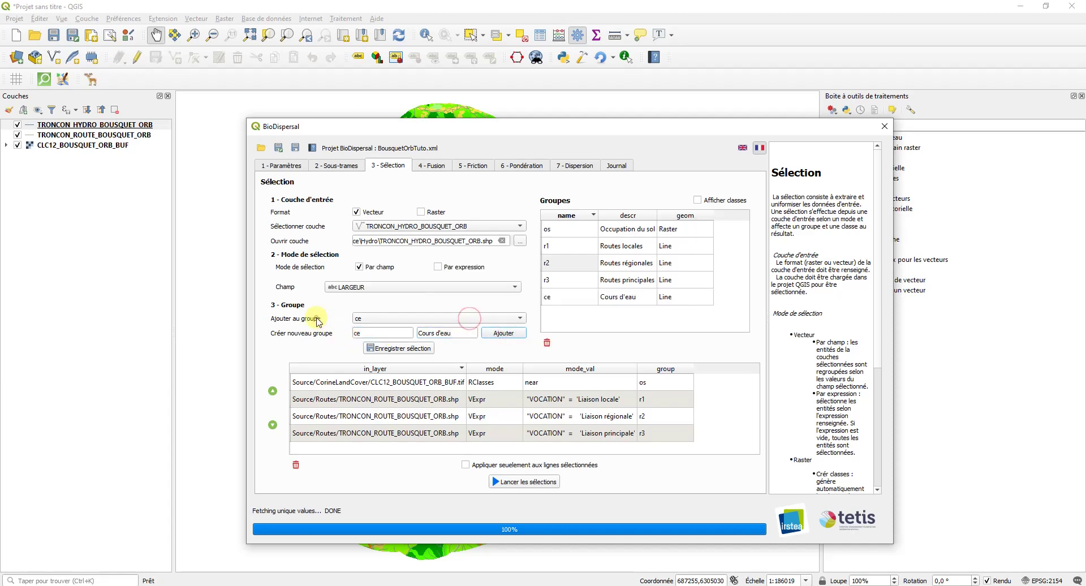
pyautogui.click(410, 349)
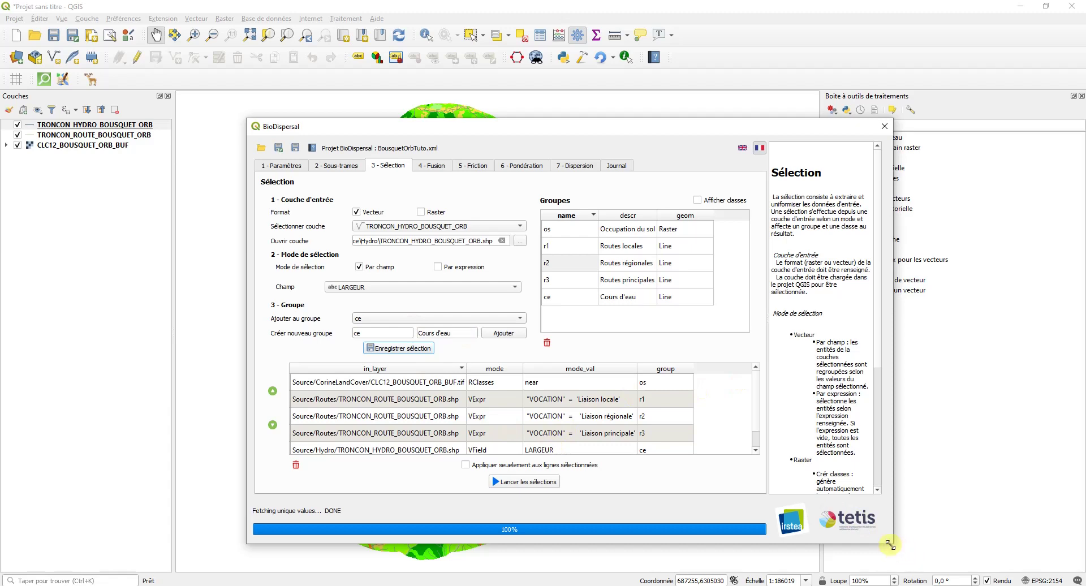
# Enlarge the BioDispersal window and show the classes instead of the groups to examine the classes of group ce and the other groups.
pyautogui.moveTo(889, 544); pyautogui.dragTo(909, 560)
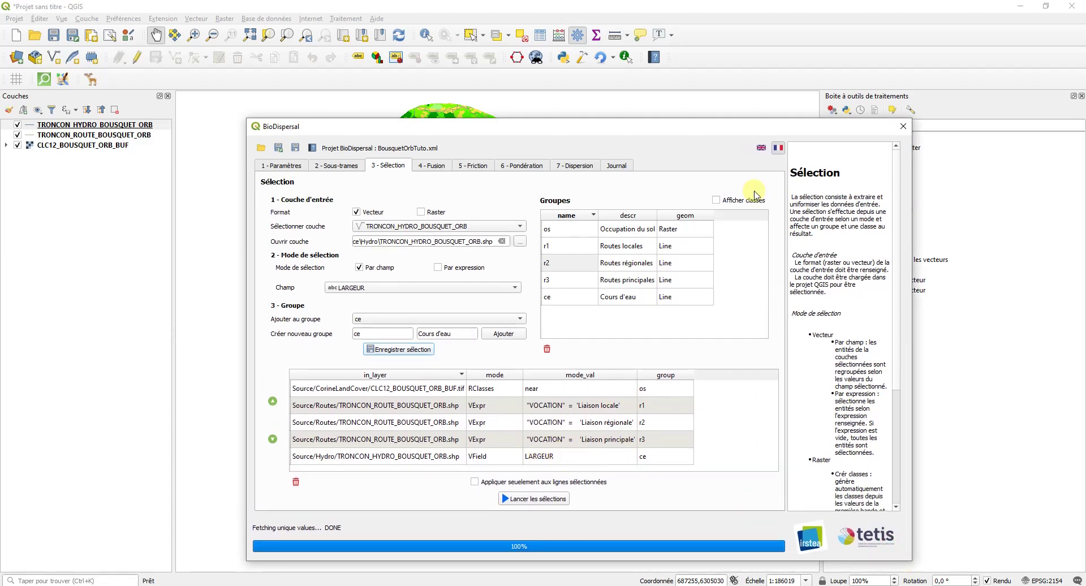
pyautogui.click(715, 201)
pyautogui.scroll(-1, 663, 317)
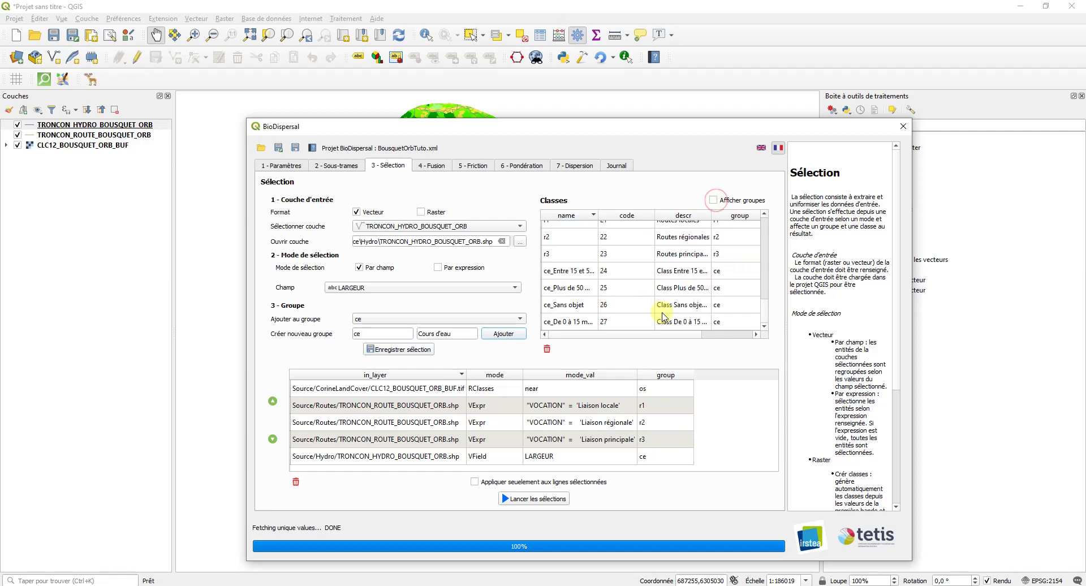
pyautogui.doubleClick(599, 218)
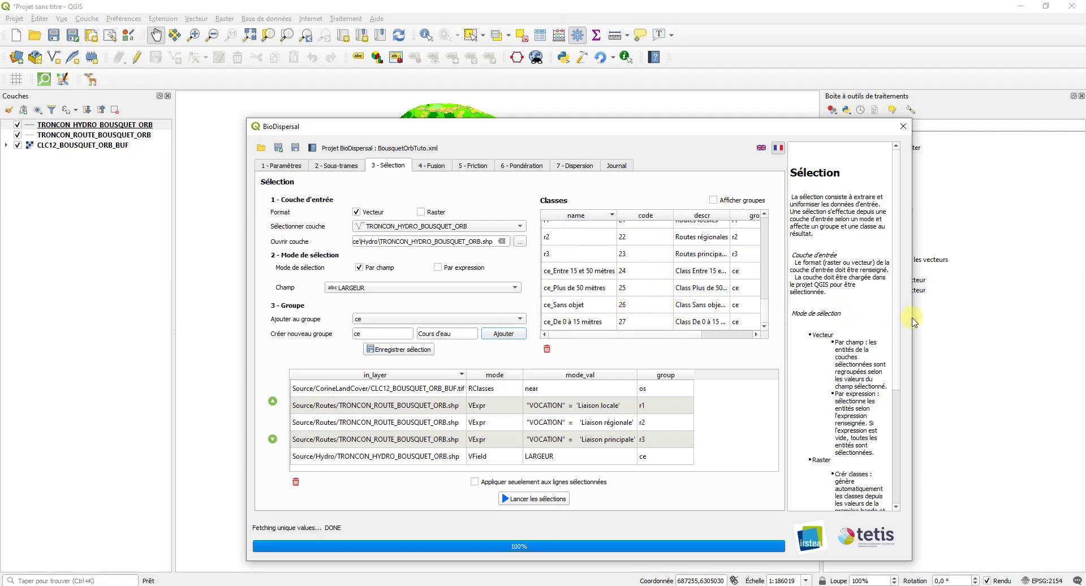
pyautogui.moveTo(912, 319); pyautogui.dragTo(981, 320)
pyautogui.click(603, 287)
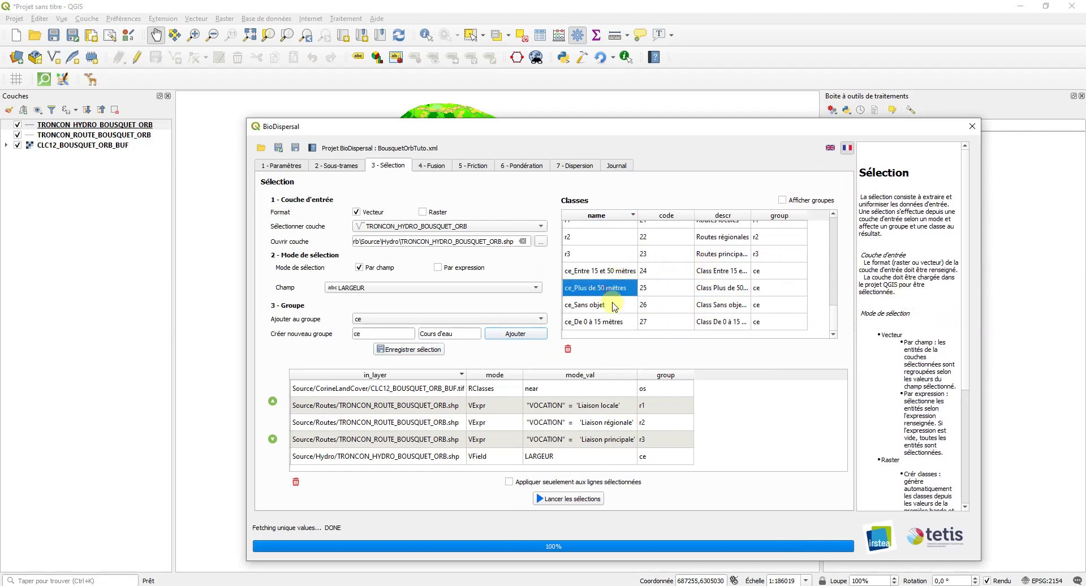
pyautogui.click(610, 322)
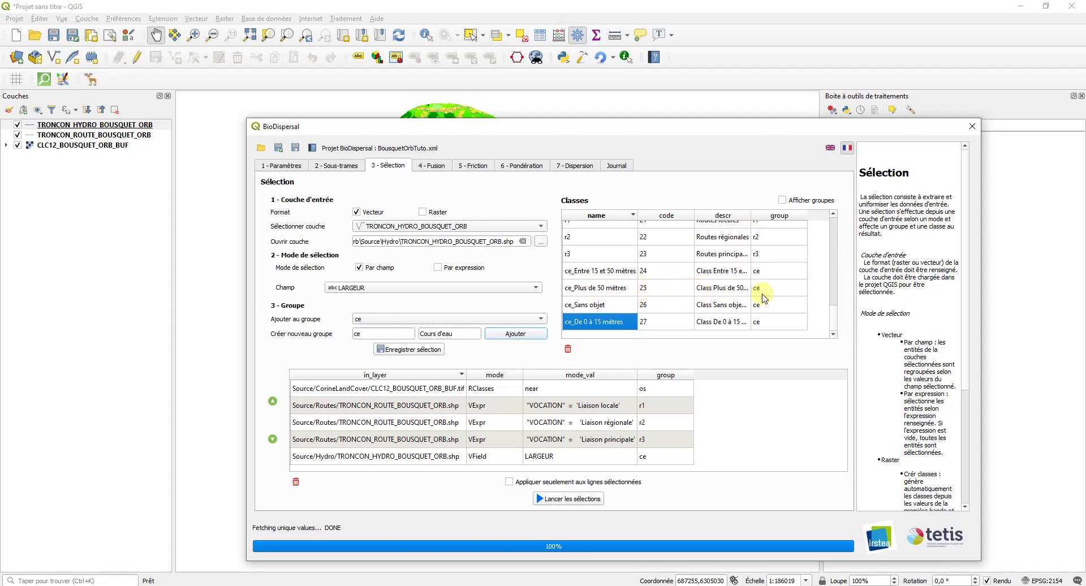
pyautogui.moveTo(836, 323); pyautogui.dragTo(813, 202)
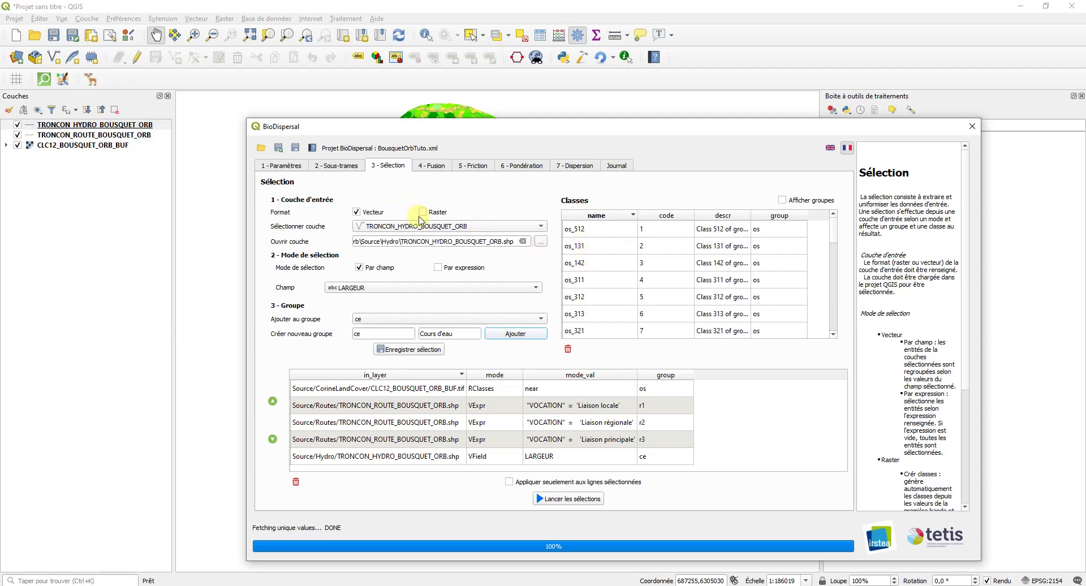
# Load the TRONCON_VOIE_FERREE_BOUSQUET_ORB shapefile from Source/VoiesFerrees and set its selection to by-expression with an empty expression.
pyautogui.click(543, 242)
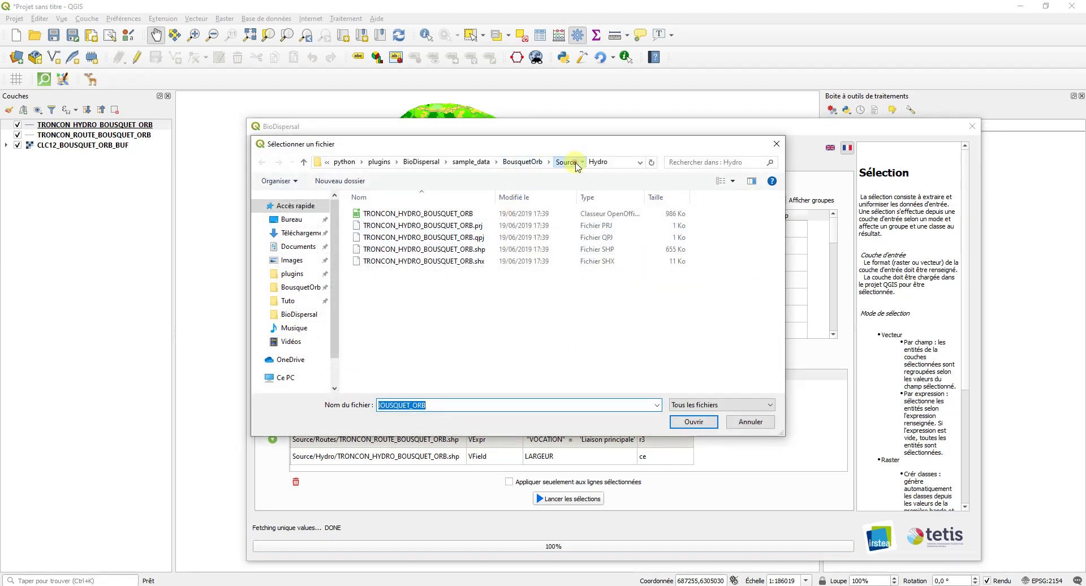
pyautogui.click(570, 162)
pyautogui.doubleClick(396, 272)
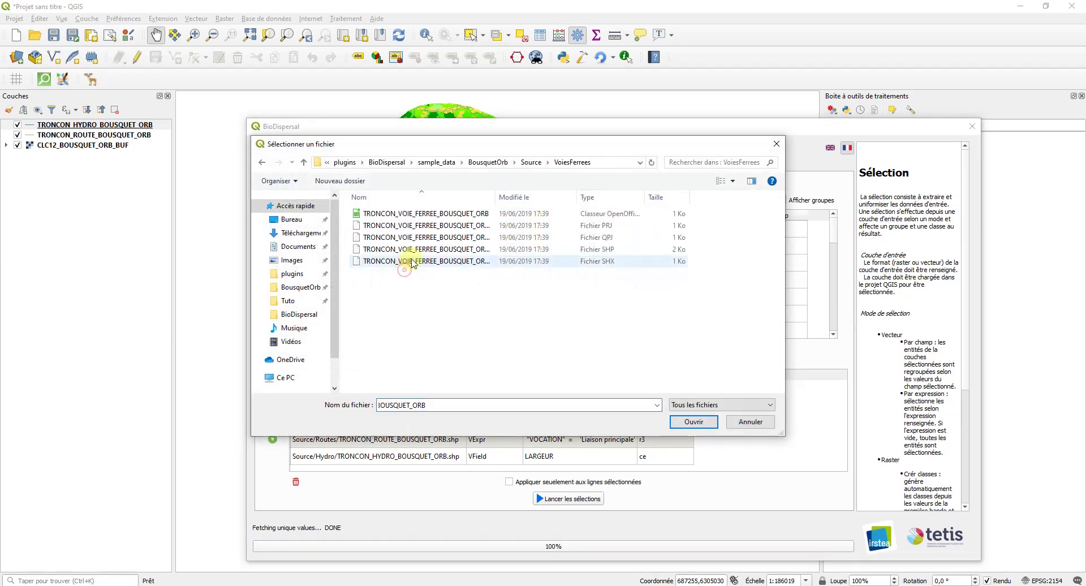
pyautogui.click(461, 251)
pyautogui.doubleClick(460, 251)
pyautogui.click(437, 267)
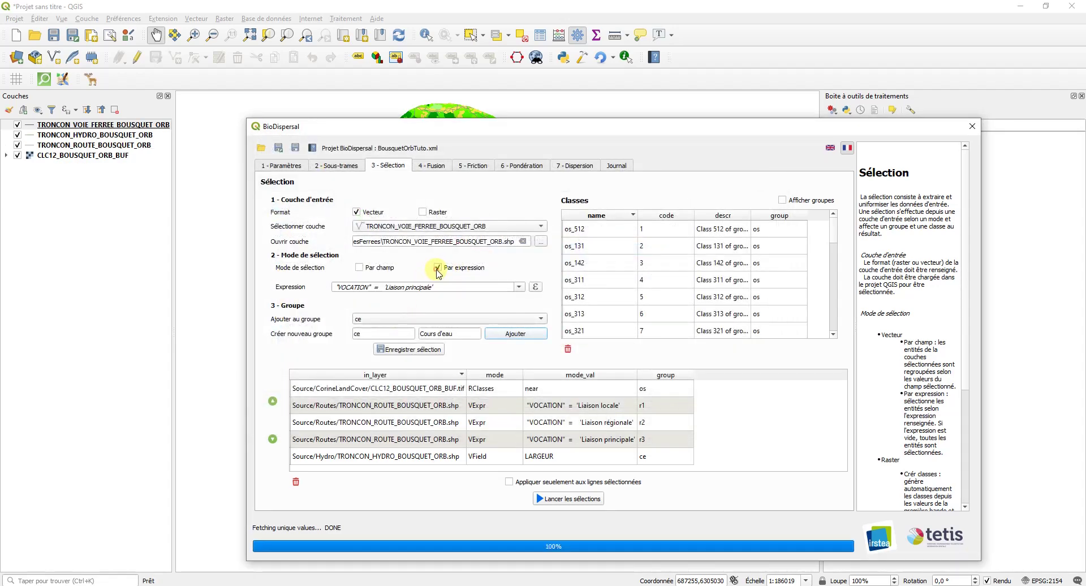
pyautogui.moveTo(453, 287); pyautogui.dragTo(327, 286)
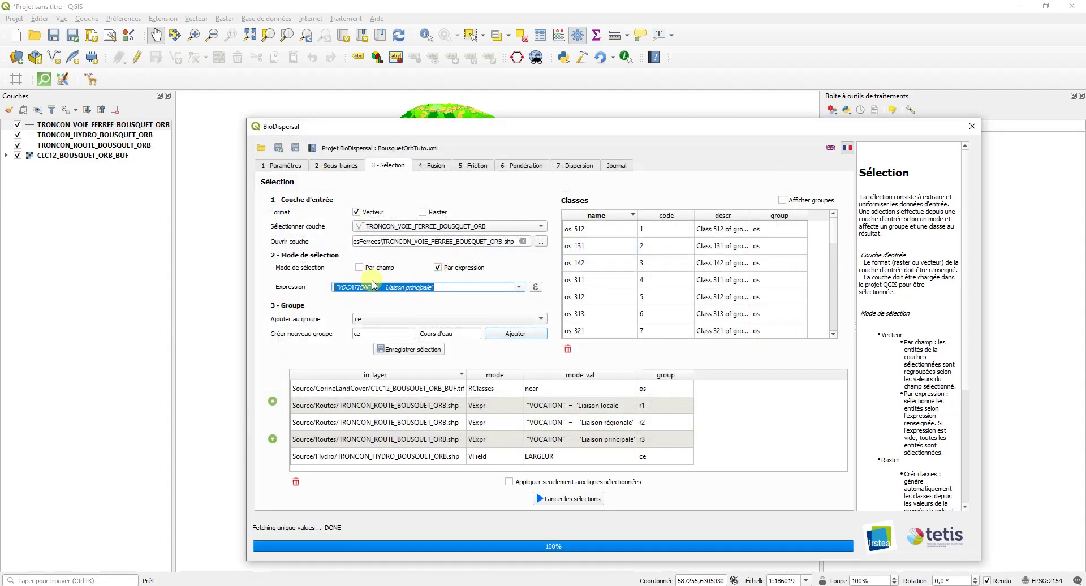
pyautogui.press('BackSpace')
# Create group vf with the description "Voies ferrées" and save the railway selection to it.
pyautogui.doubleClick(366, 330)
pyautogui.write('vf')
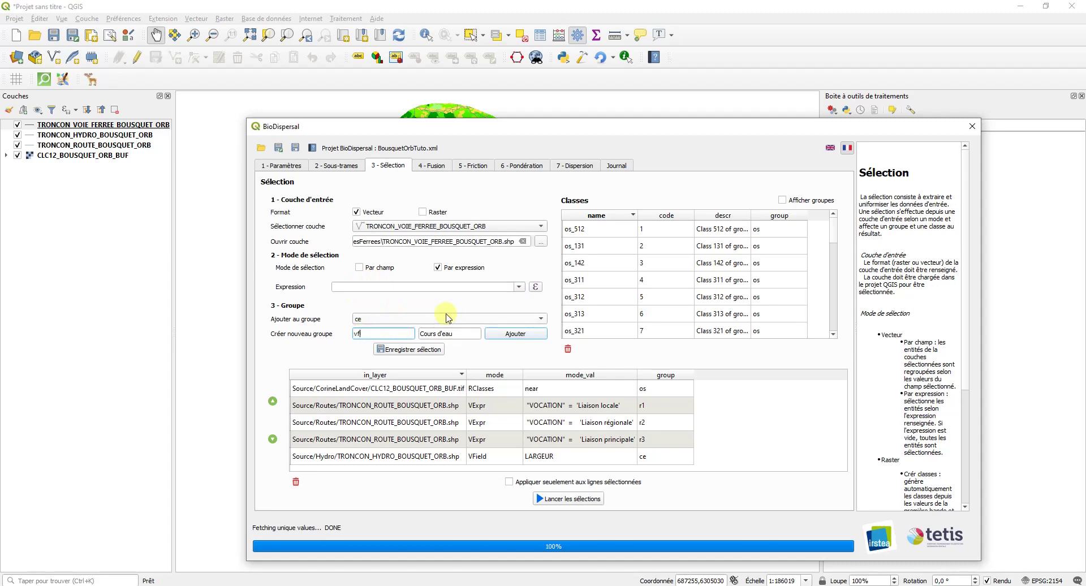
pyautogui.write('Voies')
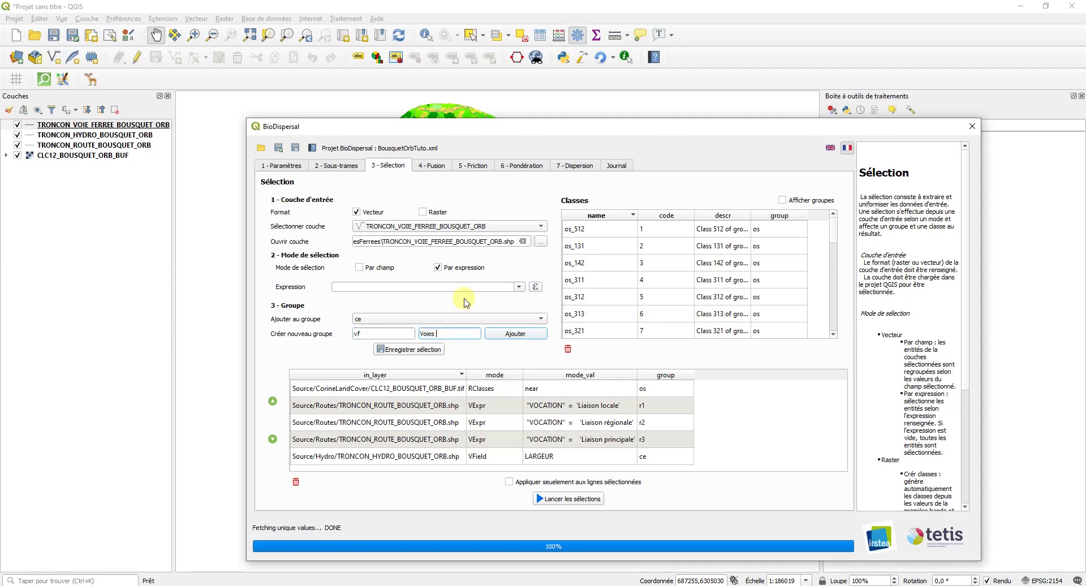
pyautogui.write(' ferrées')
pyautogui.click(401, 348)
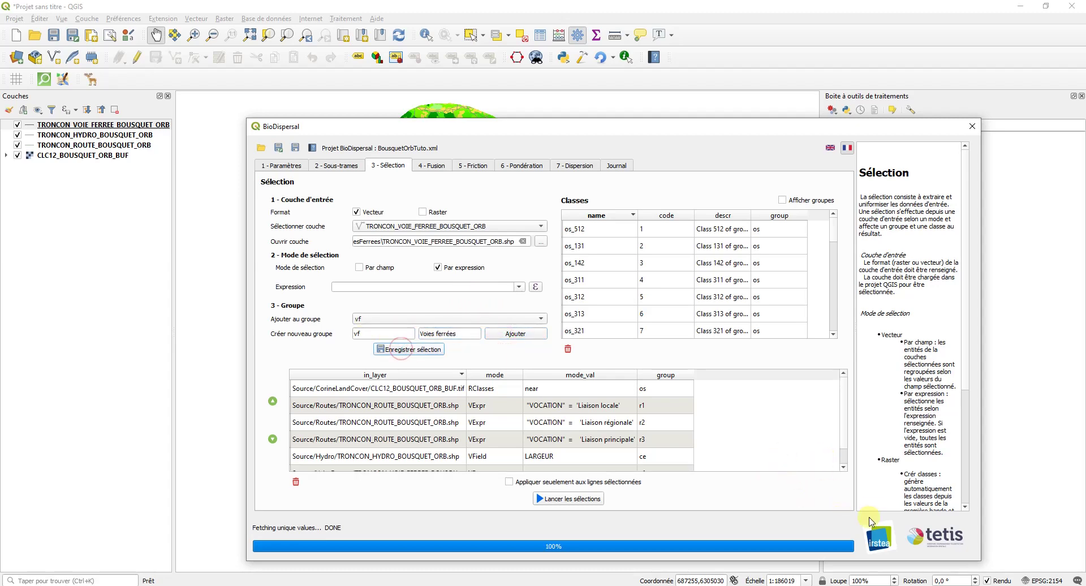
# Move the BioDispersal window higher on the screen and run all the saved selections.
pyautogui.press('Escape')
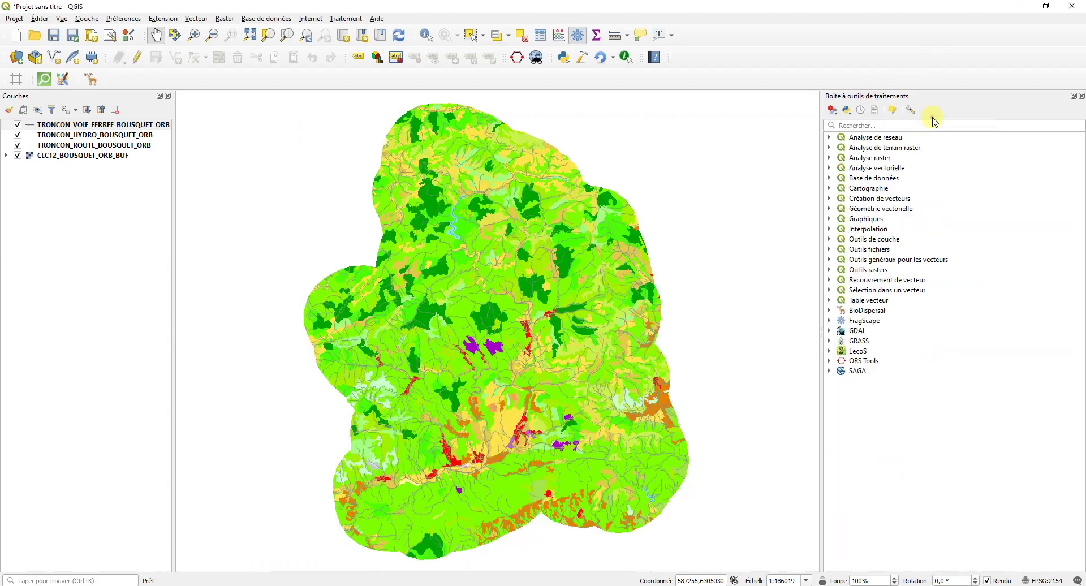
pyautogui.click(933, 122)
pyautogui.moveTo(919, 118); pyautogui.dragTo(919, 85)
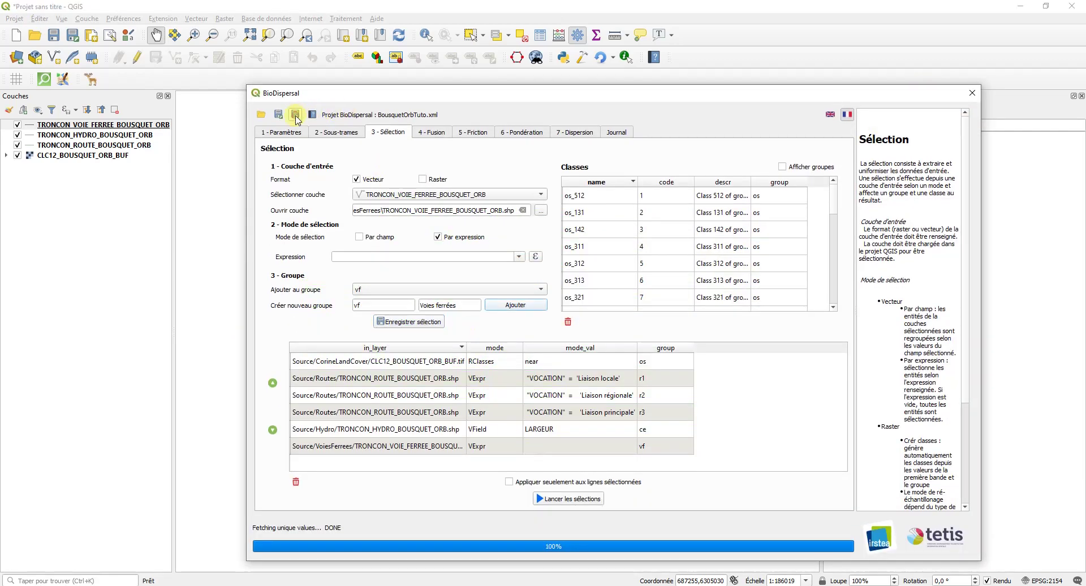
pyautogui.click(567, 499)
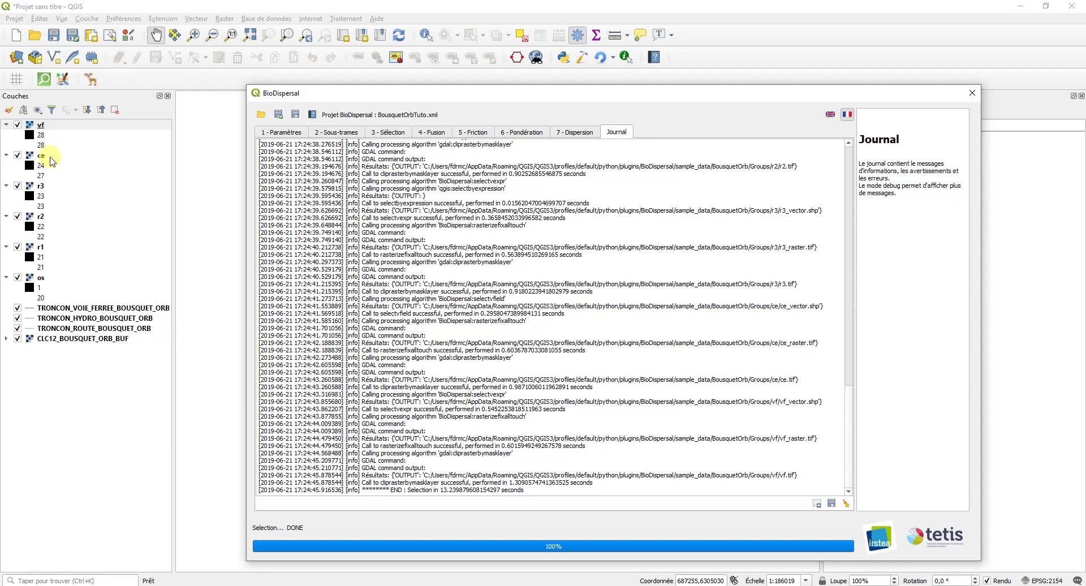
# Switch to File Explorer, examine the output files in the BousquetOrb project's Groups/ce folder, and return to QGIS.
pyautogui.click(52, 159)
pyautogui.click(48, 125)
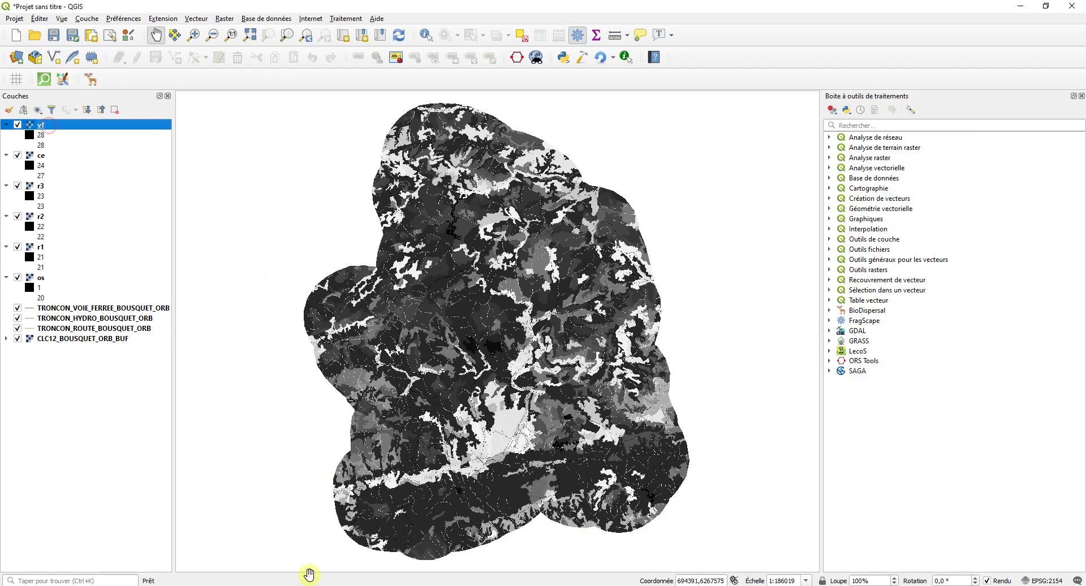
pyautogui.press('super+e')
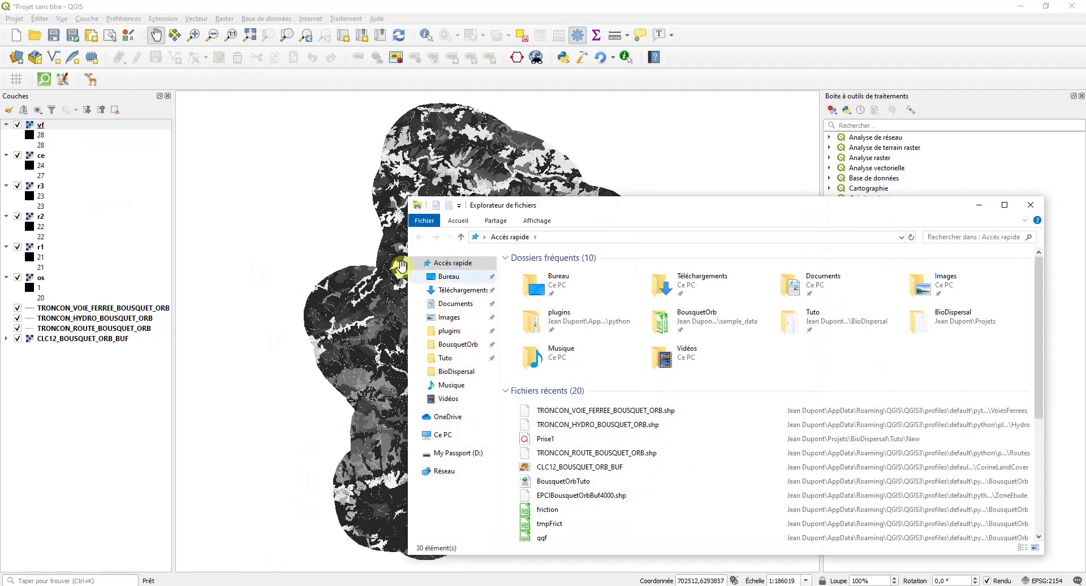
pyautogui.click(465, 343)
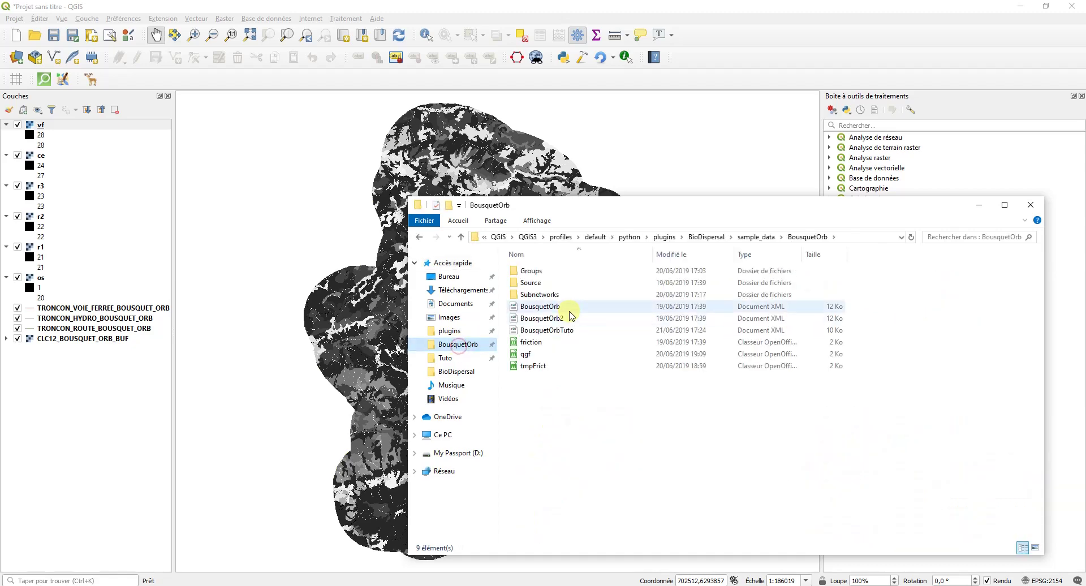
pyautogui.doubleClick(551, 271)
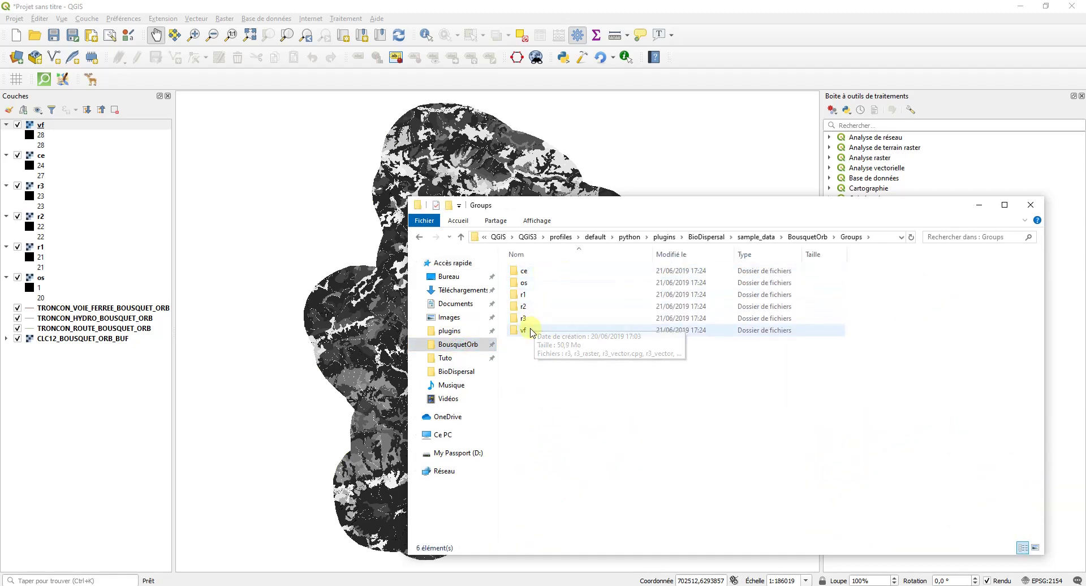
pyautogui.doubleClick(531, 273)
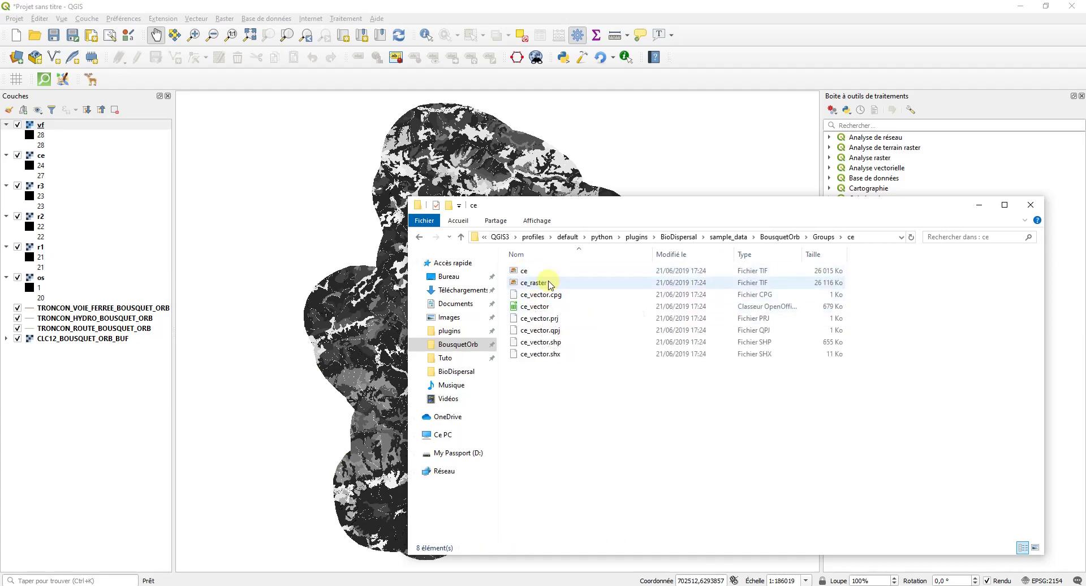
pyautogui.click(532, 272)
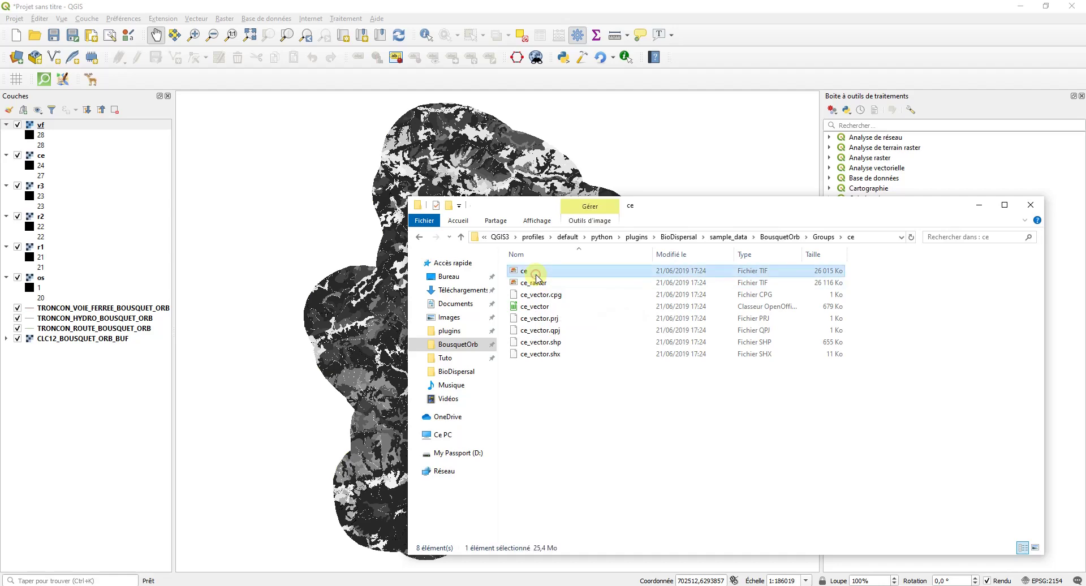
pyautogui.click(90, 484)
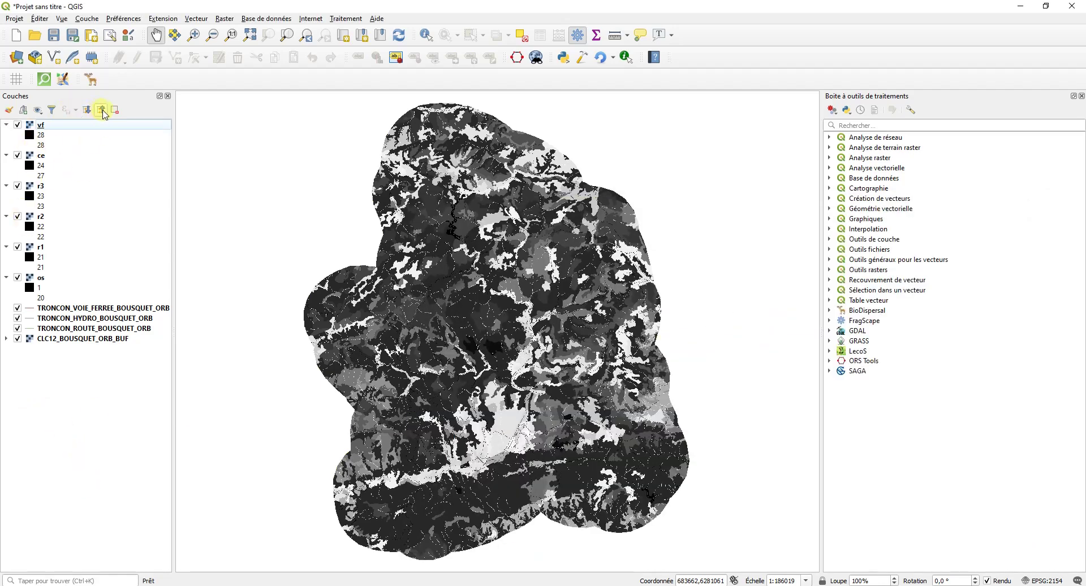
# Hide the six group raster layers vf, ce, r3, r2, r1 and os on the map.
pyautogui.click(49, 125)
pyautogui.keyDown('ctrl'); pyautogui.click(52, 155); pyautogui.keyUp('ctrl')
pyautogui.press('space')
pyautogui.click(51, 176)
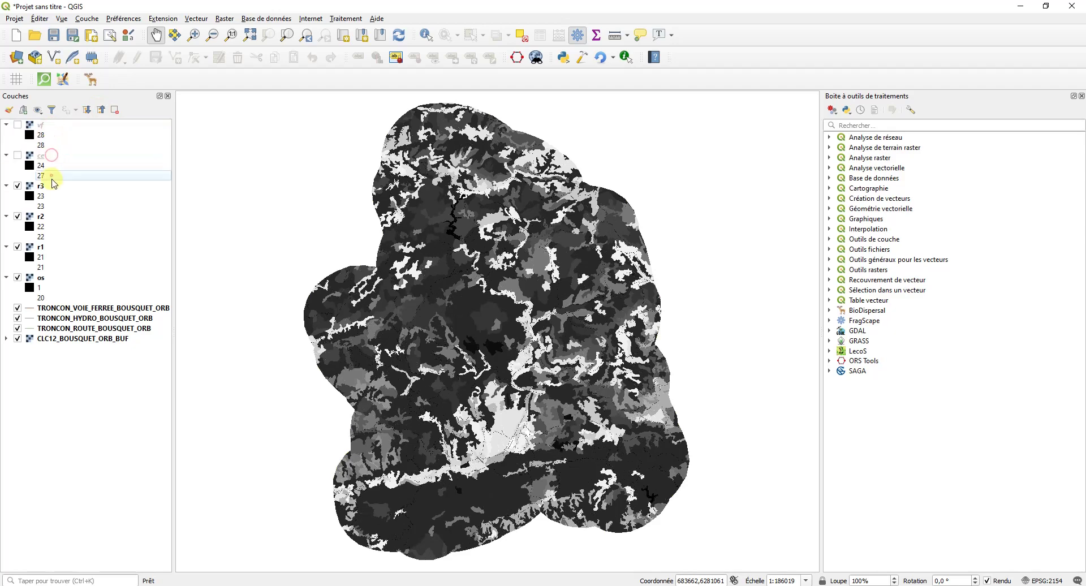
pyautogui.click(53, 184)
pyautogui.press('space')
pyautogui.click(56, 217)
pyautogui.press('space')
pyautogui.click(57, 247)
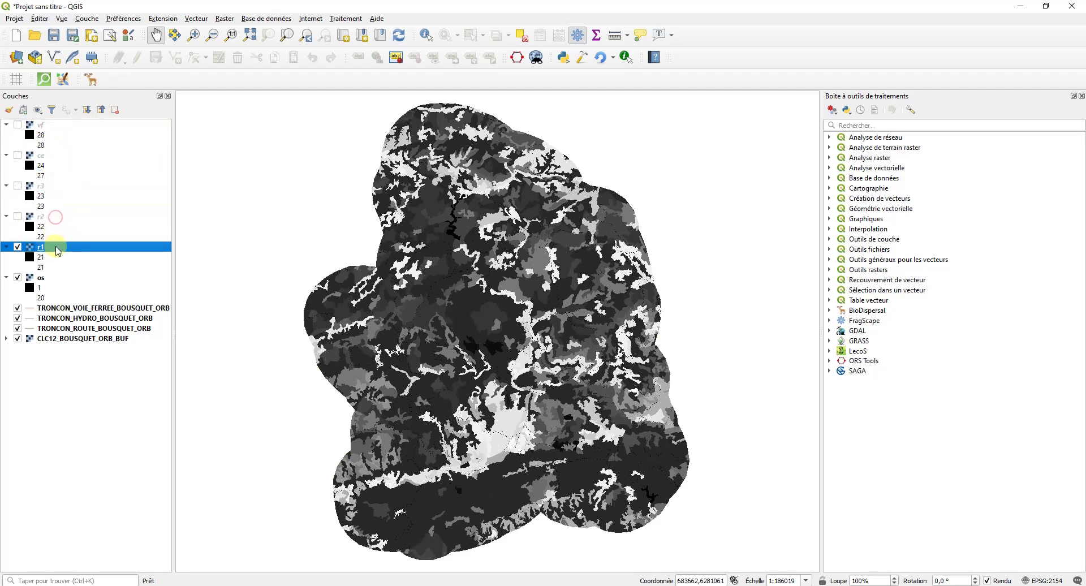
pyautogui.press('space')
pyautogui.click(46, 277)
pyautogui.press('space')
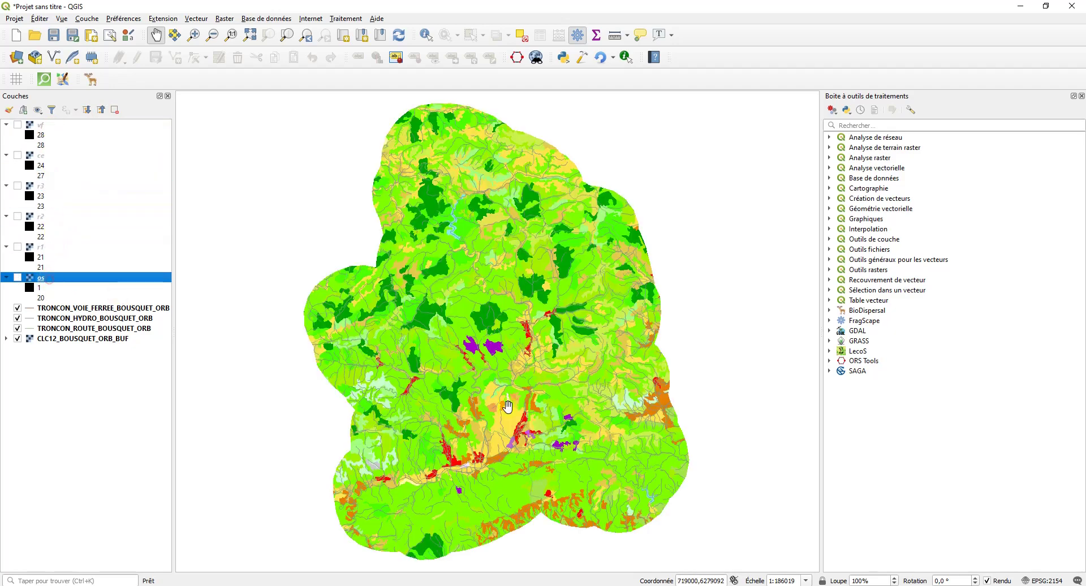
# Hide the railway, hydro and road TRONCON source layers and the CLC12_BOUSQUET_ORB_BUF raster.
pyautogui.click(67, 308)
pyautogui.keyDown('shift'); pyautogui.click(67, 328); pyautogui.keyUp('shift')
pyautogui.press('space')
pyautogui.click(67, 338)
pyautogui.press('space')
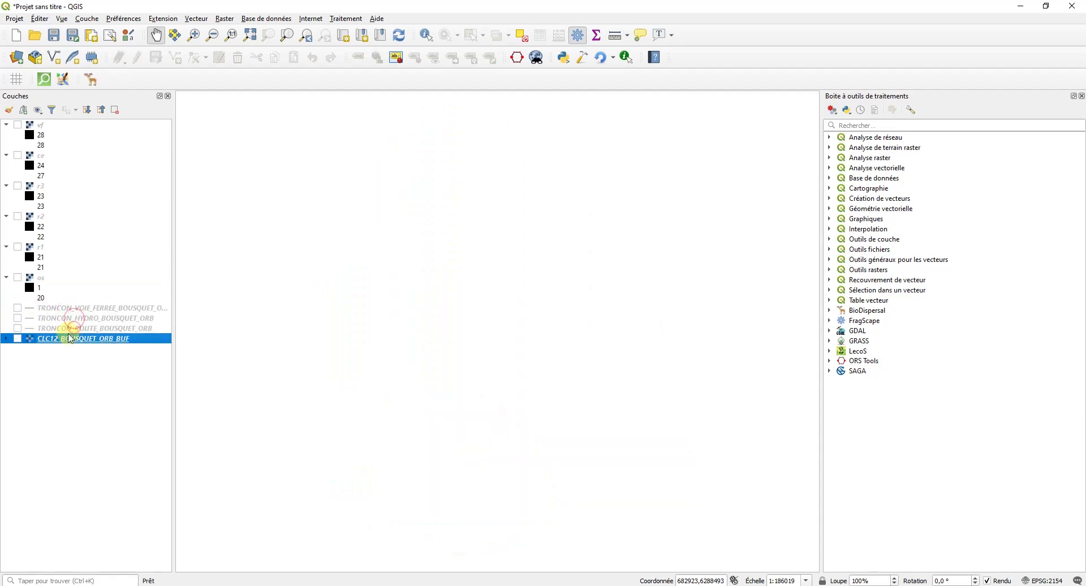
# Display only the r1 group raster and examine its rasterized local roads up close.
pyautogui.click(44, 248)
pyautogui.press('space')
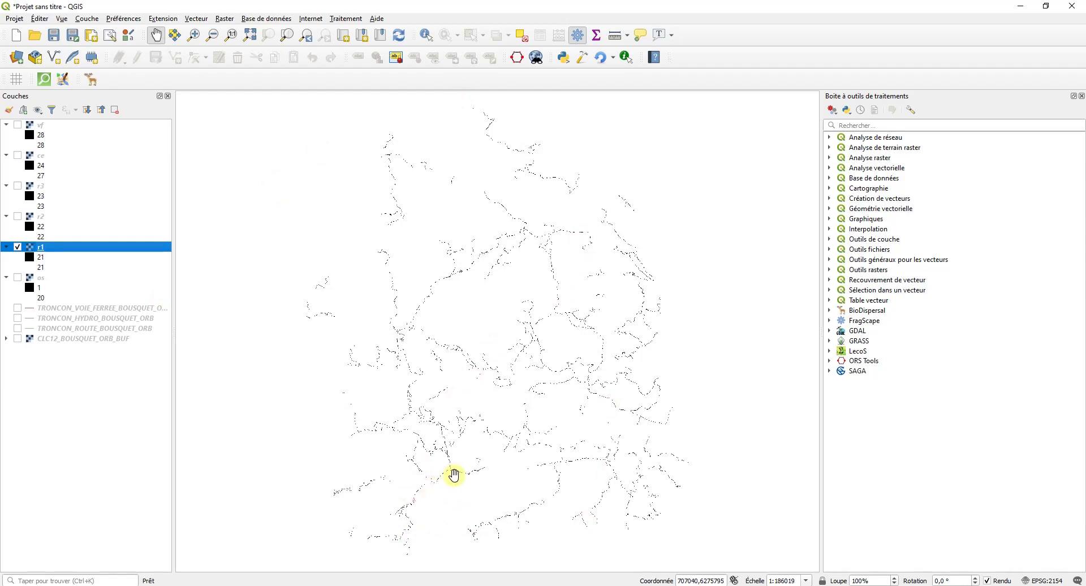
pyautogui.scroll(7, 453, 475)
pyautogui.scroll(-3, 477, 527)
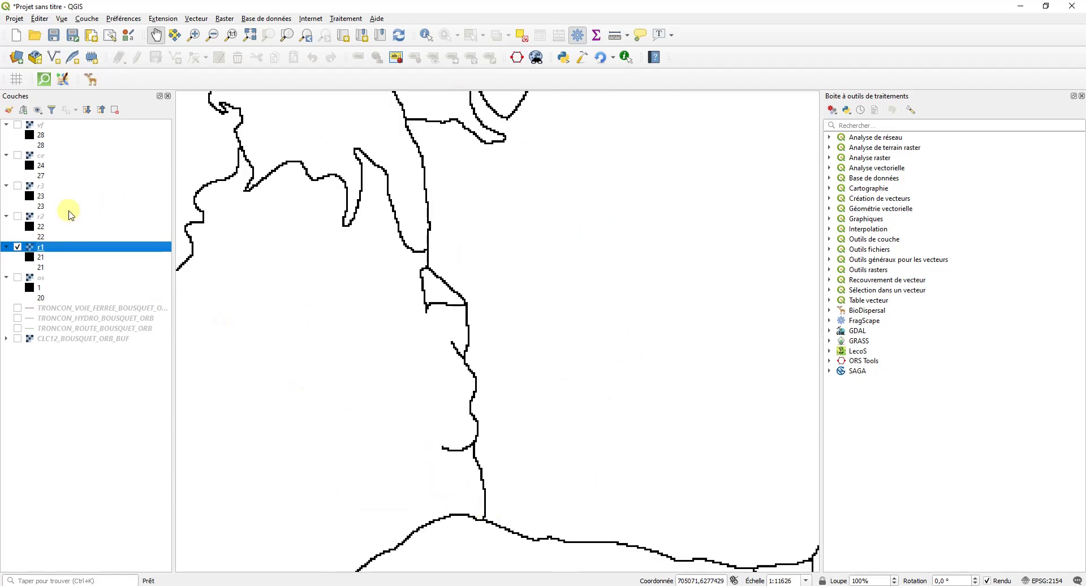
# Replace r1 with r3 on the map to view the main roads at full extent, and leave only vf displayed.
pyautogui.click(18, 246)
pyautogui.click(17, 185)
pyautogui.scroll(-4, 475, 371)
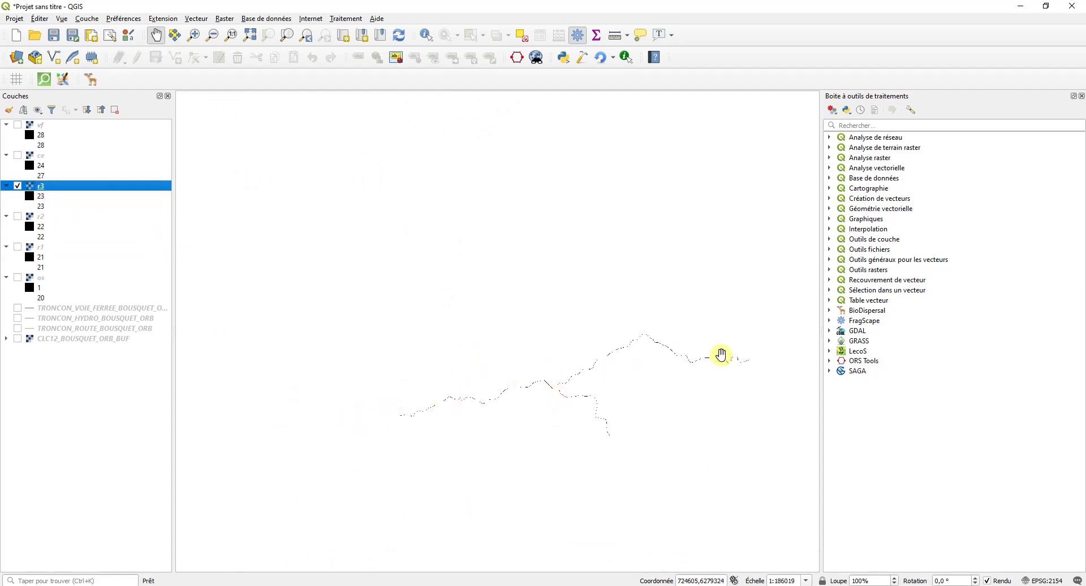
pyautogui.click(18, 185)
pyautogui.click(18, 124)
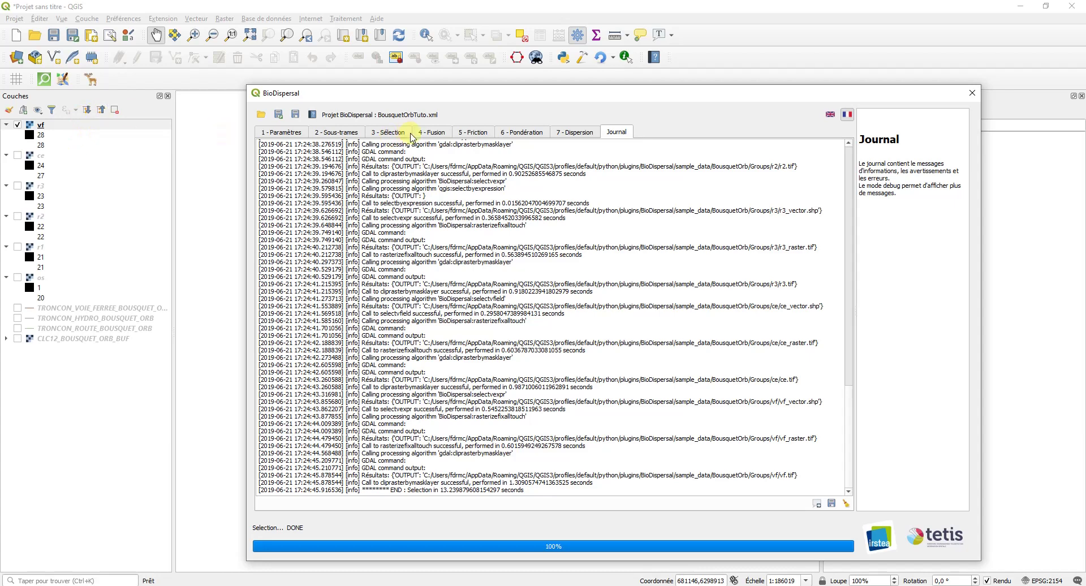
# In the BioDispersal Fusion stage, choose the Grasslands subnetwork and reload all groups into its layer hierarchy.
pyautogui.click(405, 134)
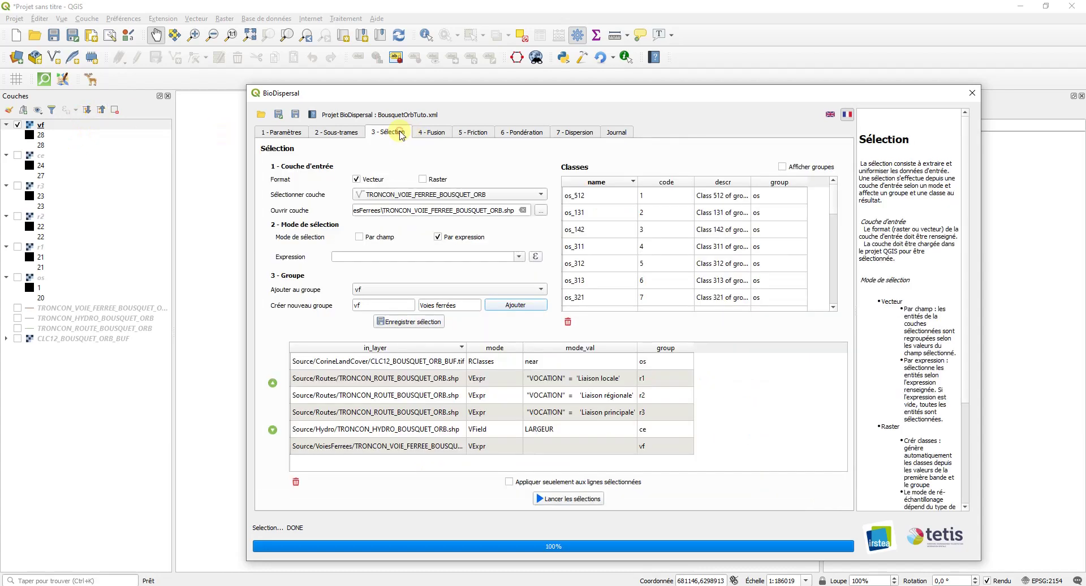
pyautogui.click(434, 133)
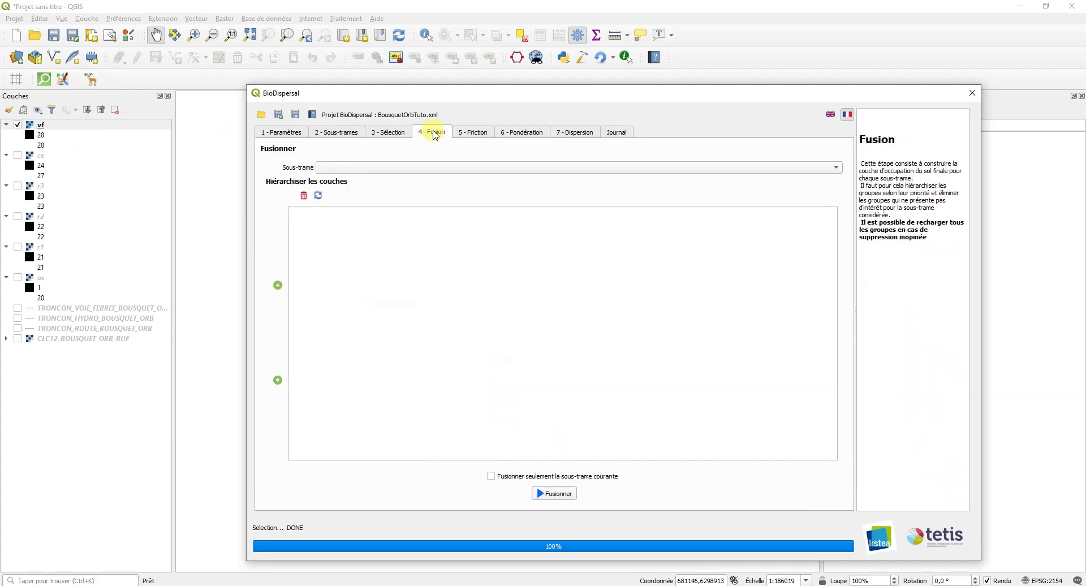
pyautogui.click(409, 170)
pyautogui.click(384, 169)
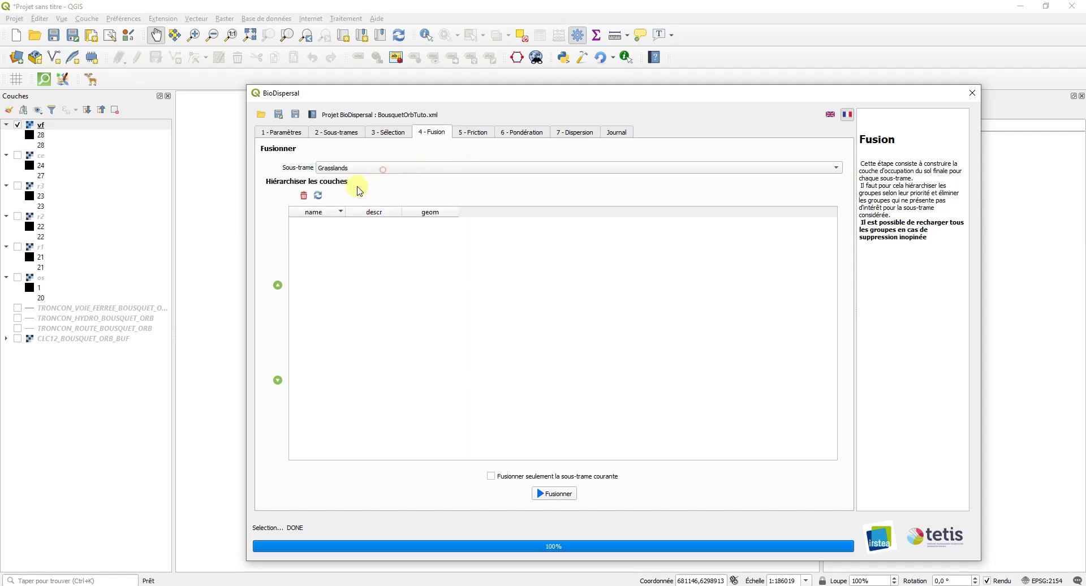
pyautogui.click(319, 196)
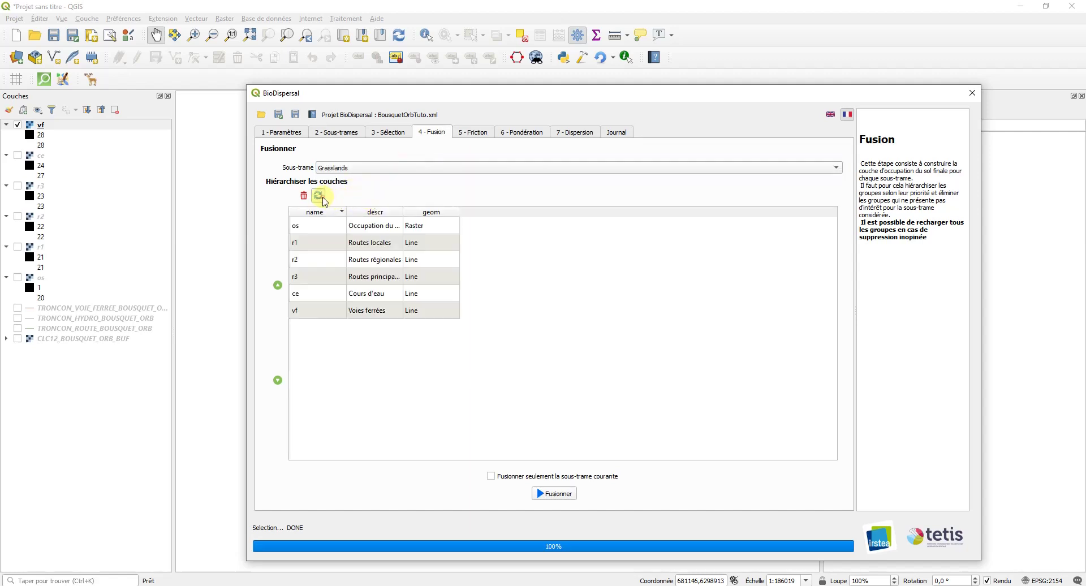